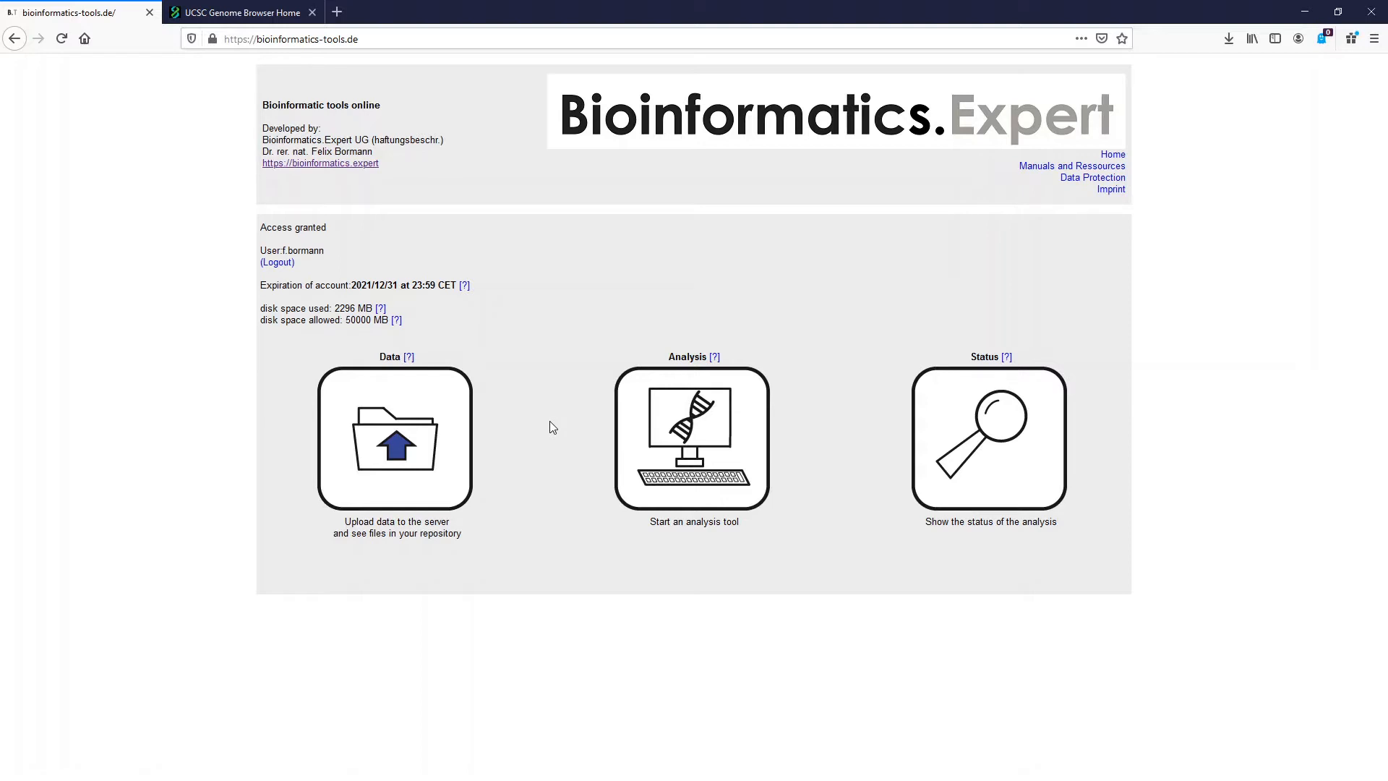
Step: Open the ChIP-sequencing analysis tools and show their pipeline scheme
left_click(678, 454)
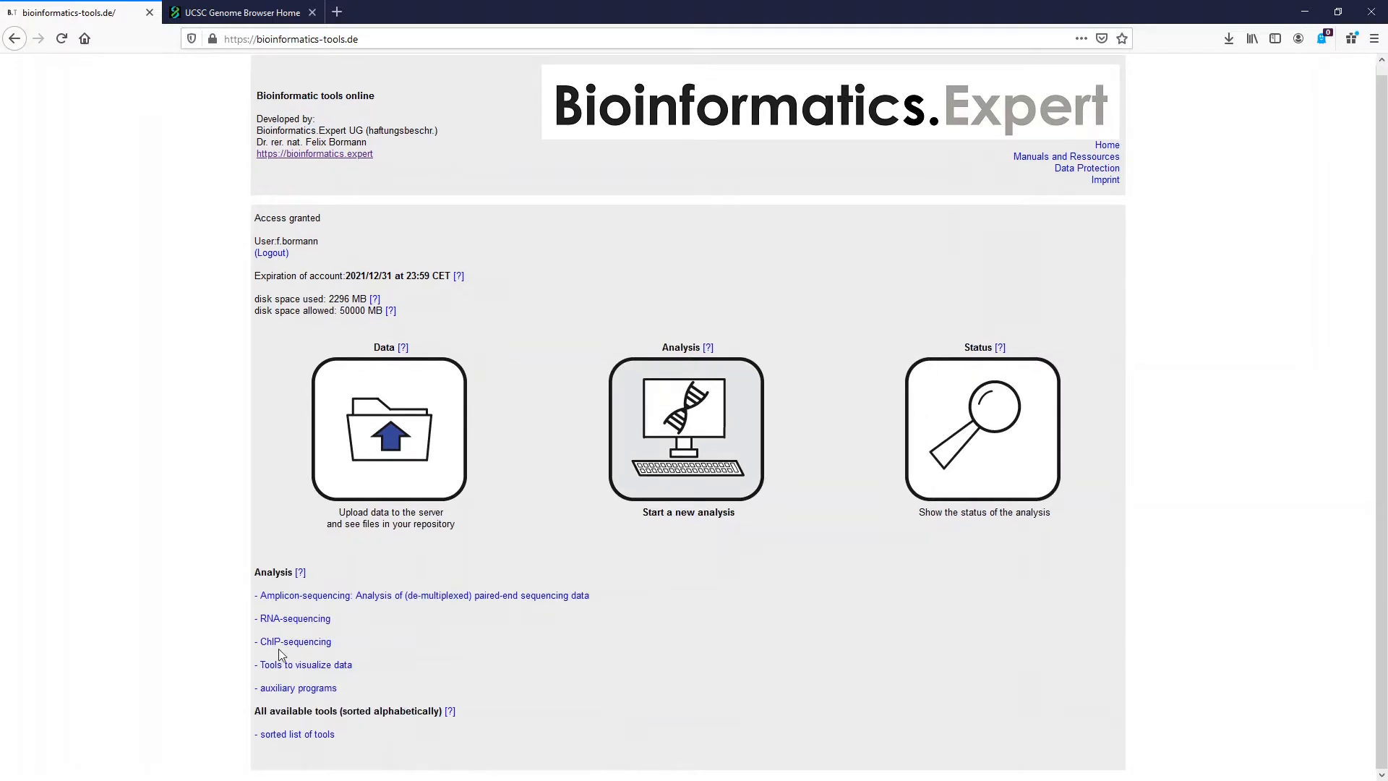
left_click(281, 643)
scroll(280, 607, "down", 3)
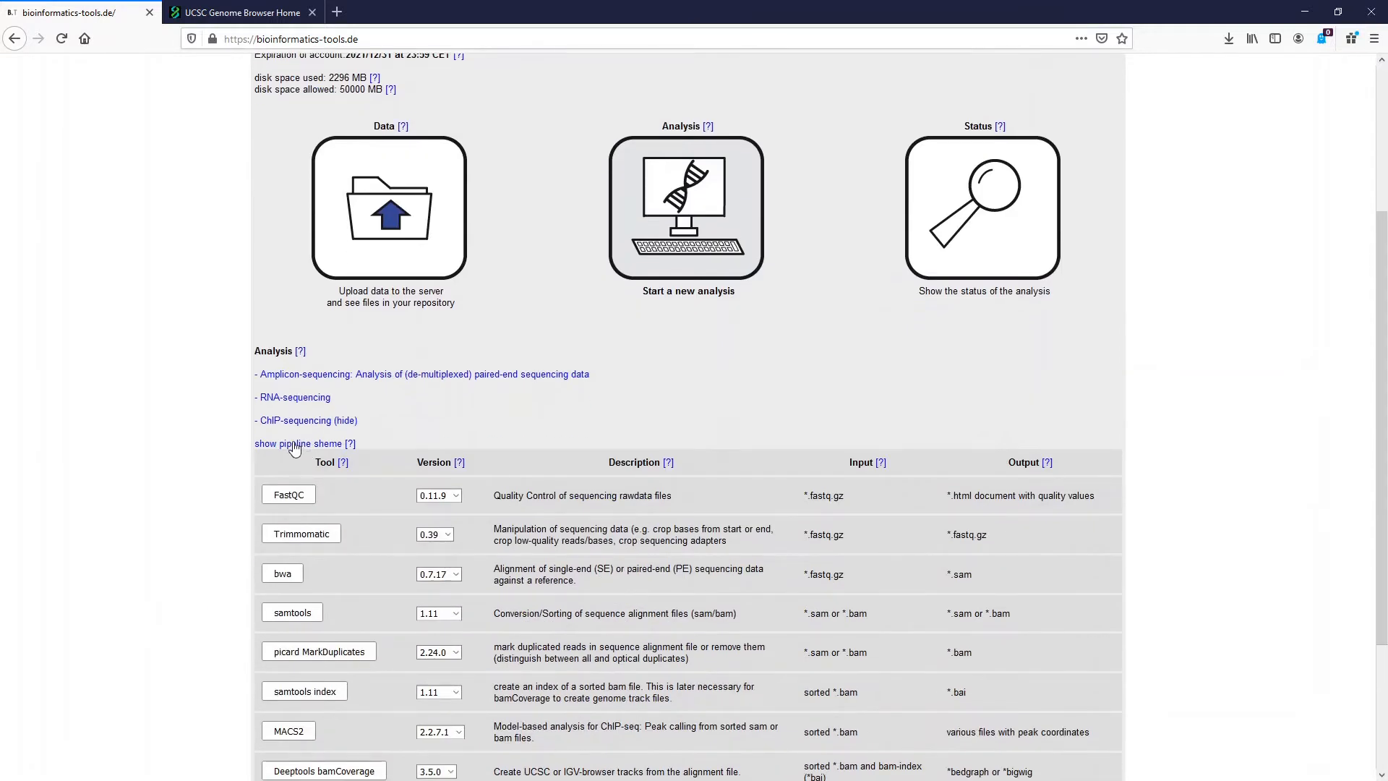
left_click(294, 444)
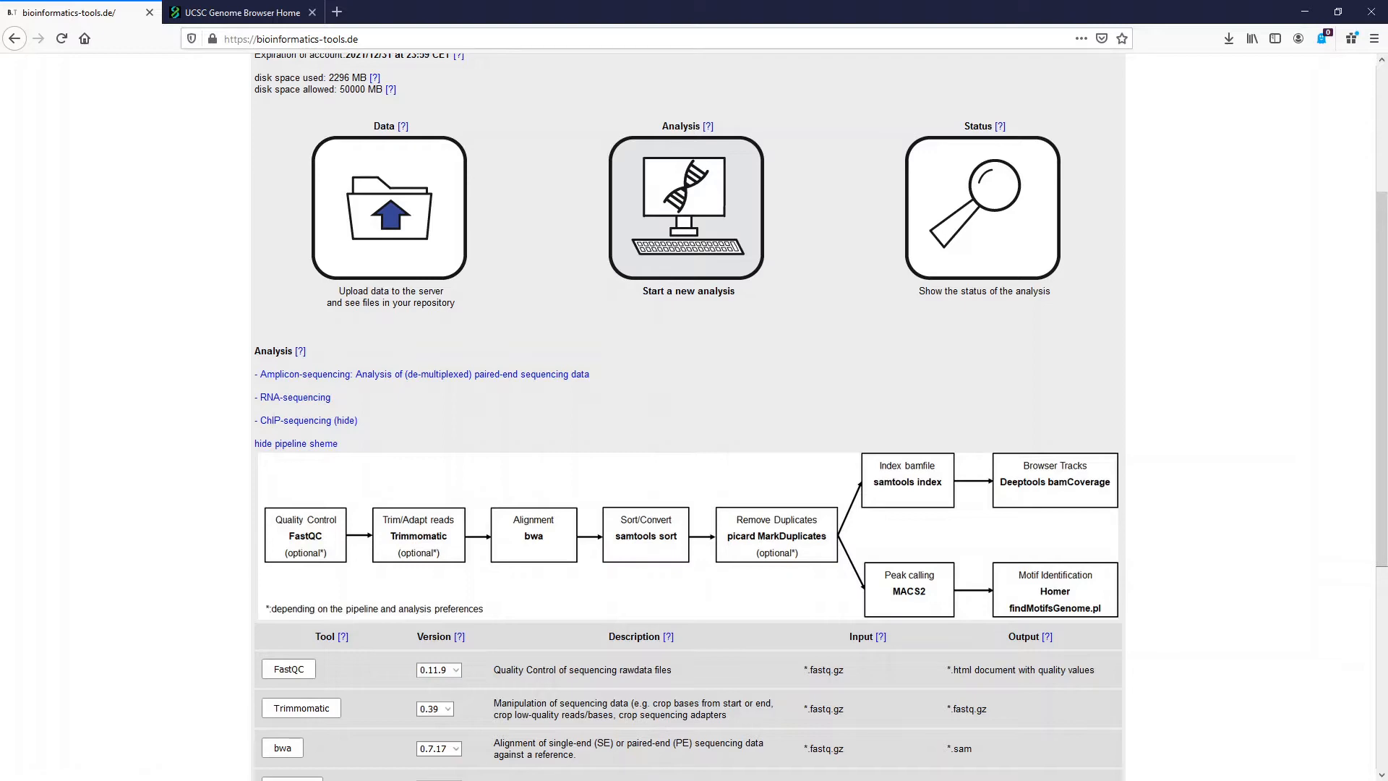
Step: Switch to the text editor, read the bwa pipeline.log through to its last lines, and minimize it
key("alt+Tab")
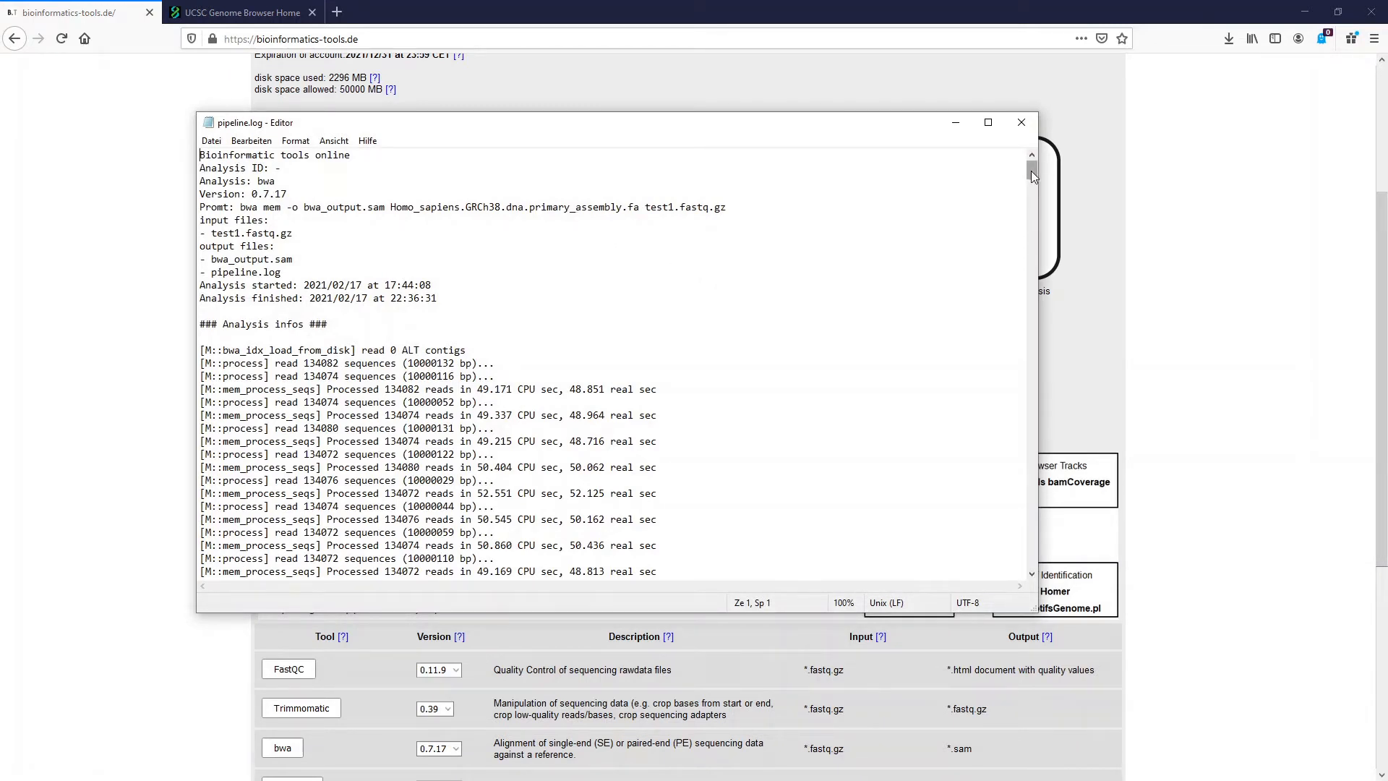
left_click_drag(1030, 171, 1031, 558)
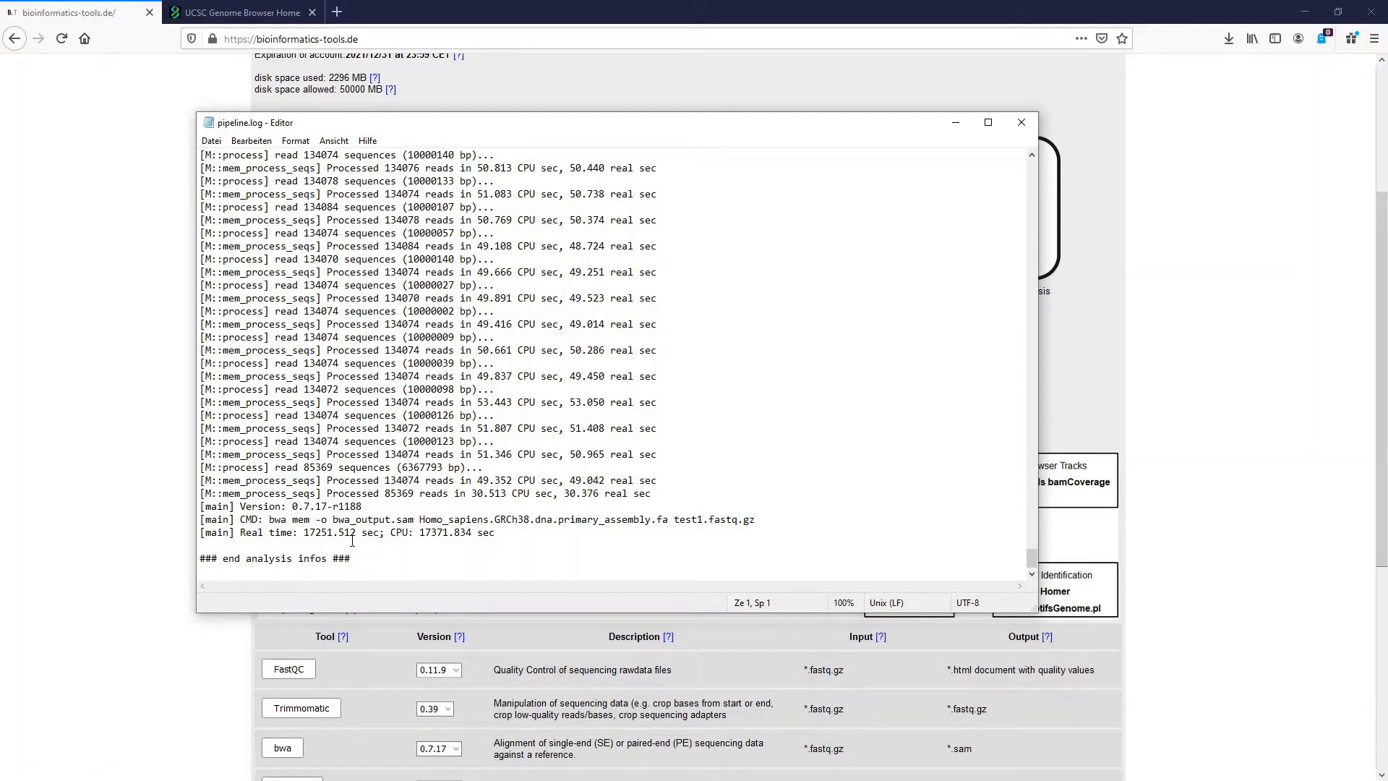
left_click(955, 122)
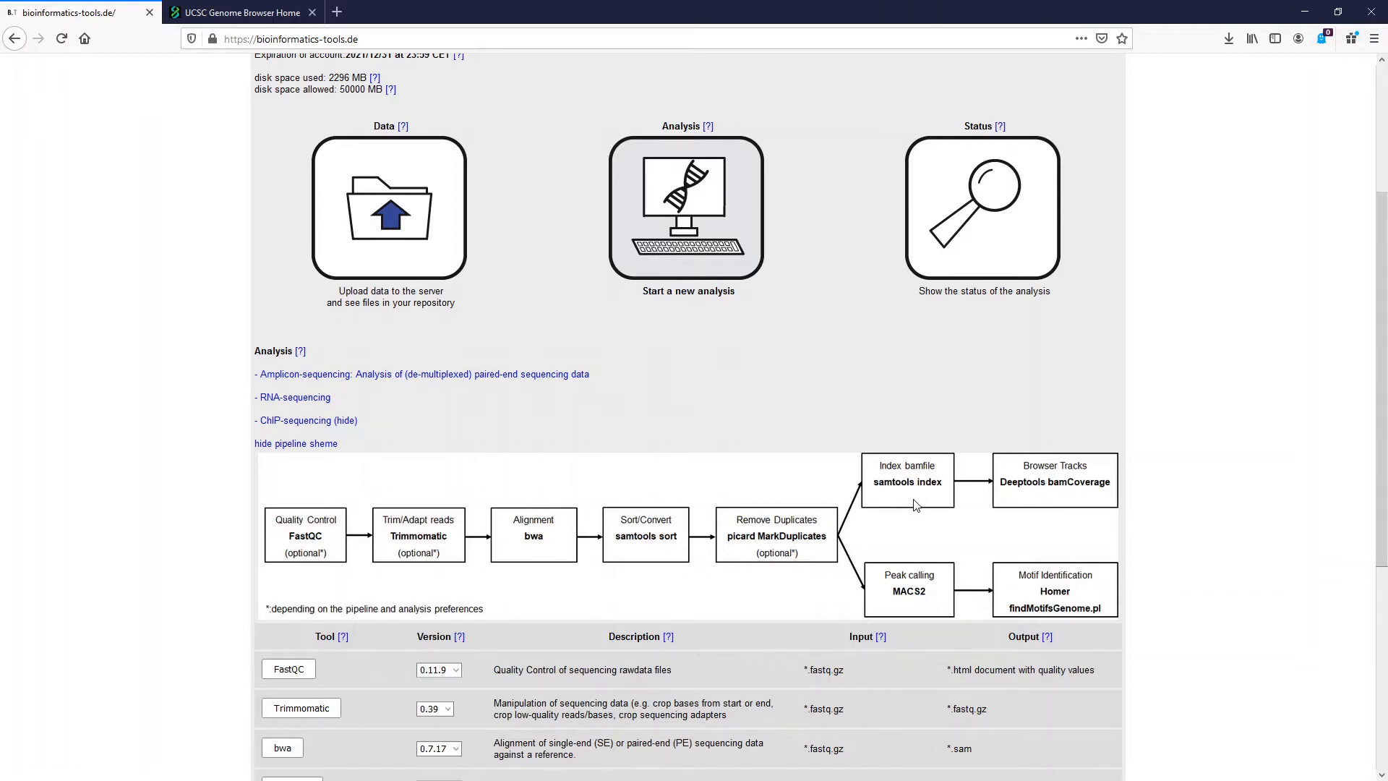
Step: Run samtools index version 1.11 on the uploaded output.bam without entering an analysis ID
scroll(384, 499, "down", 4)
scroll(383, 499, "down", 1)
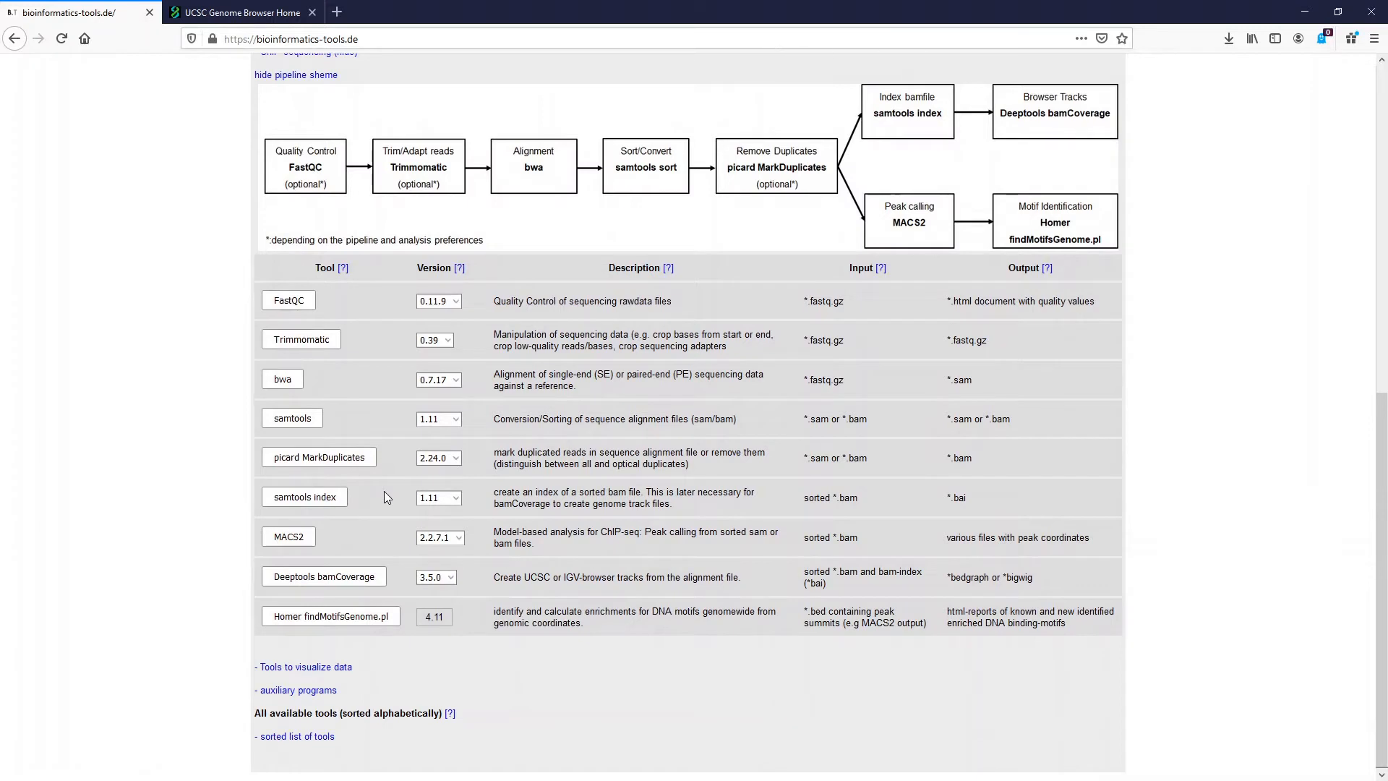
left_click(303, 500)
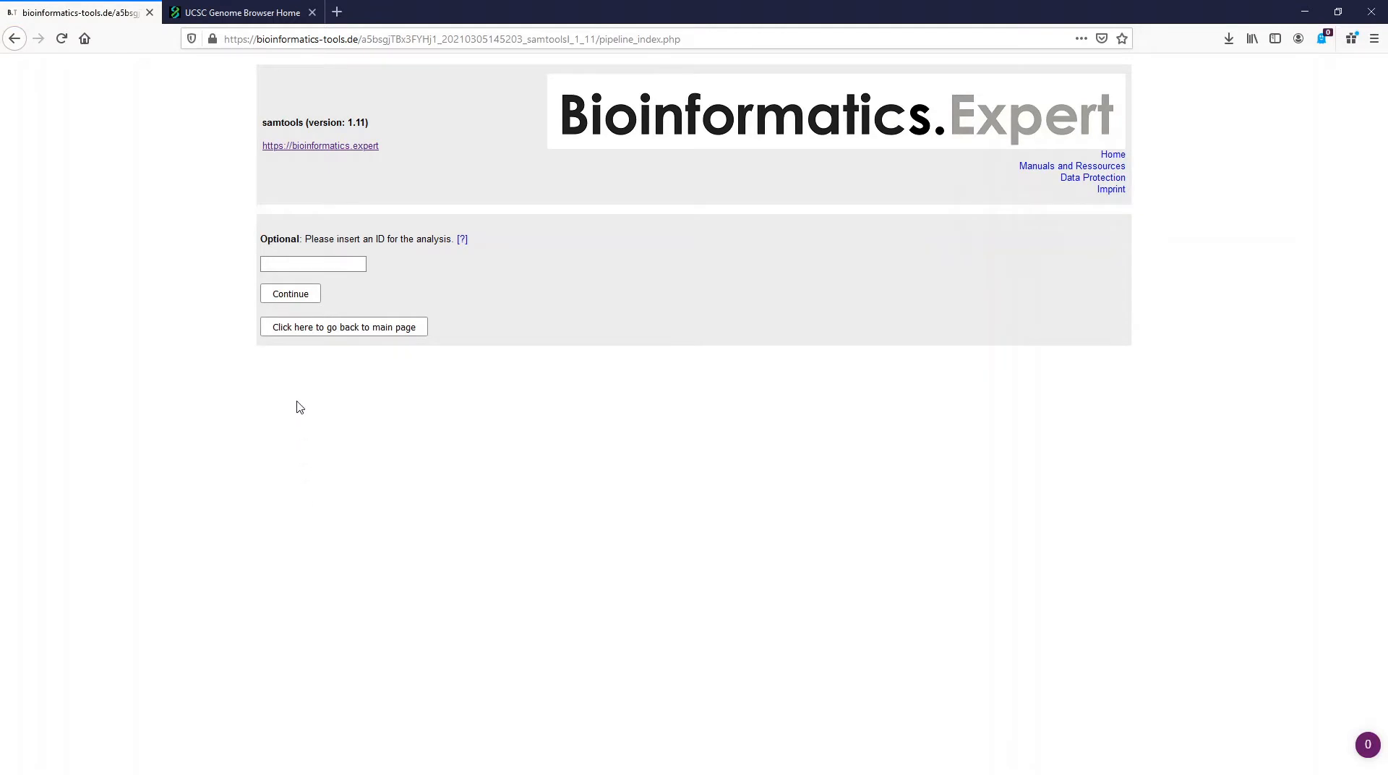
left_click(297, 298)
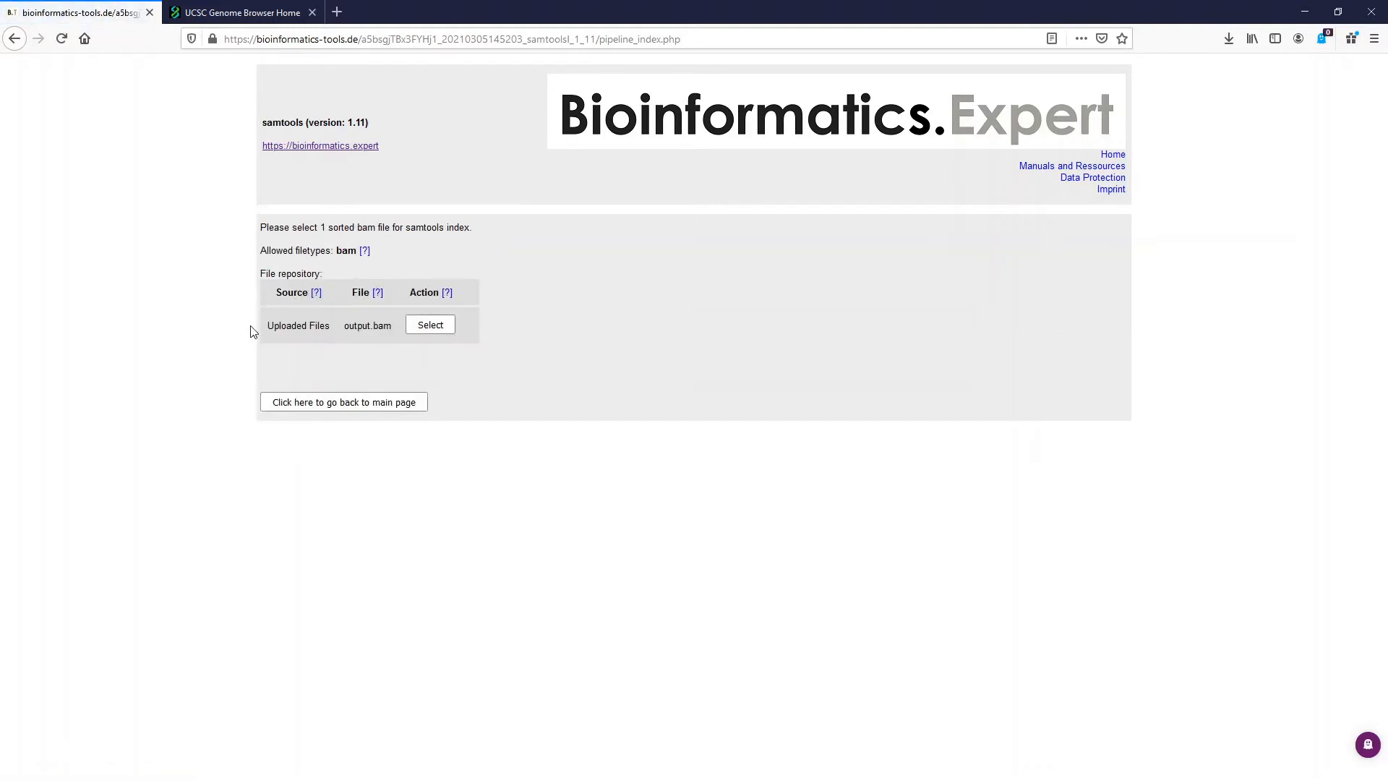
left_click(432, 325)
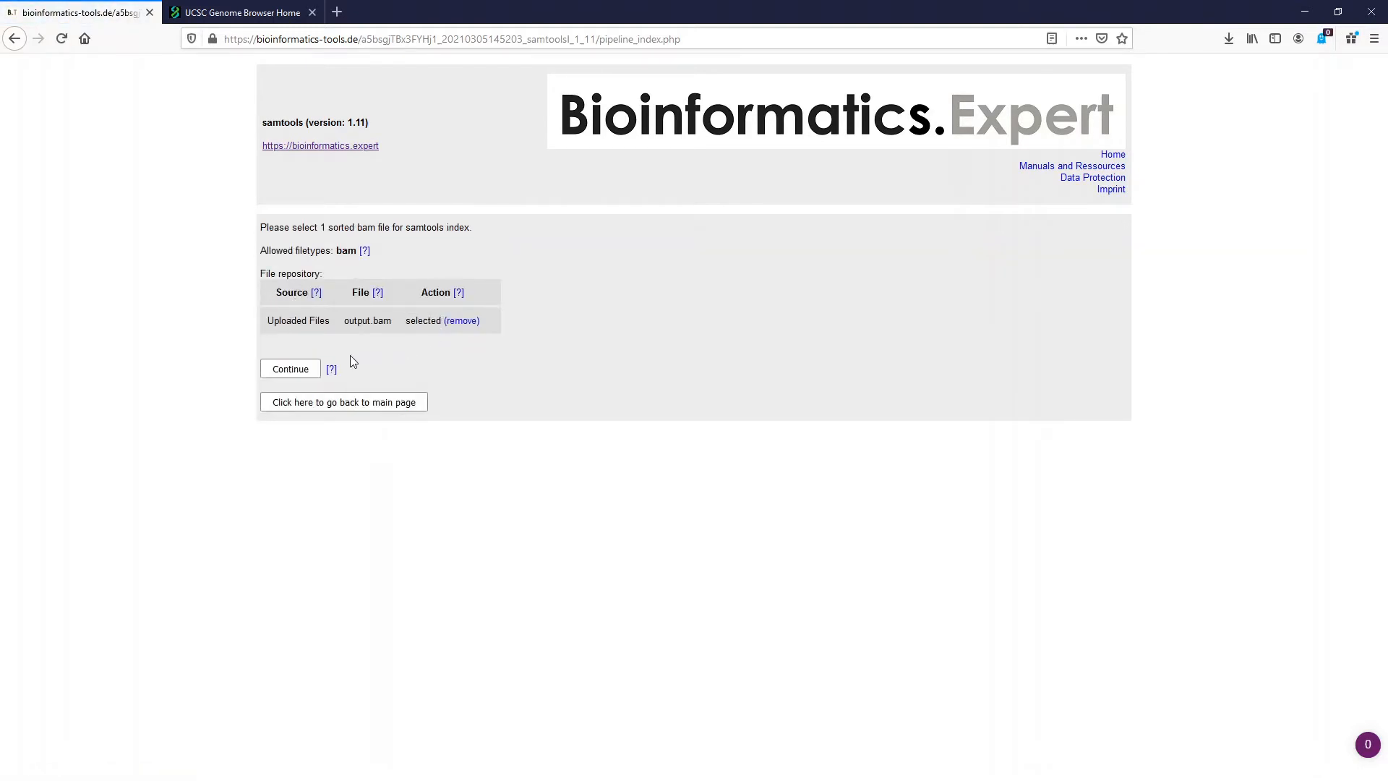
left_click(283, 373)
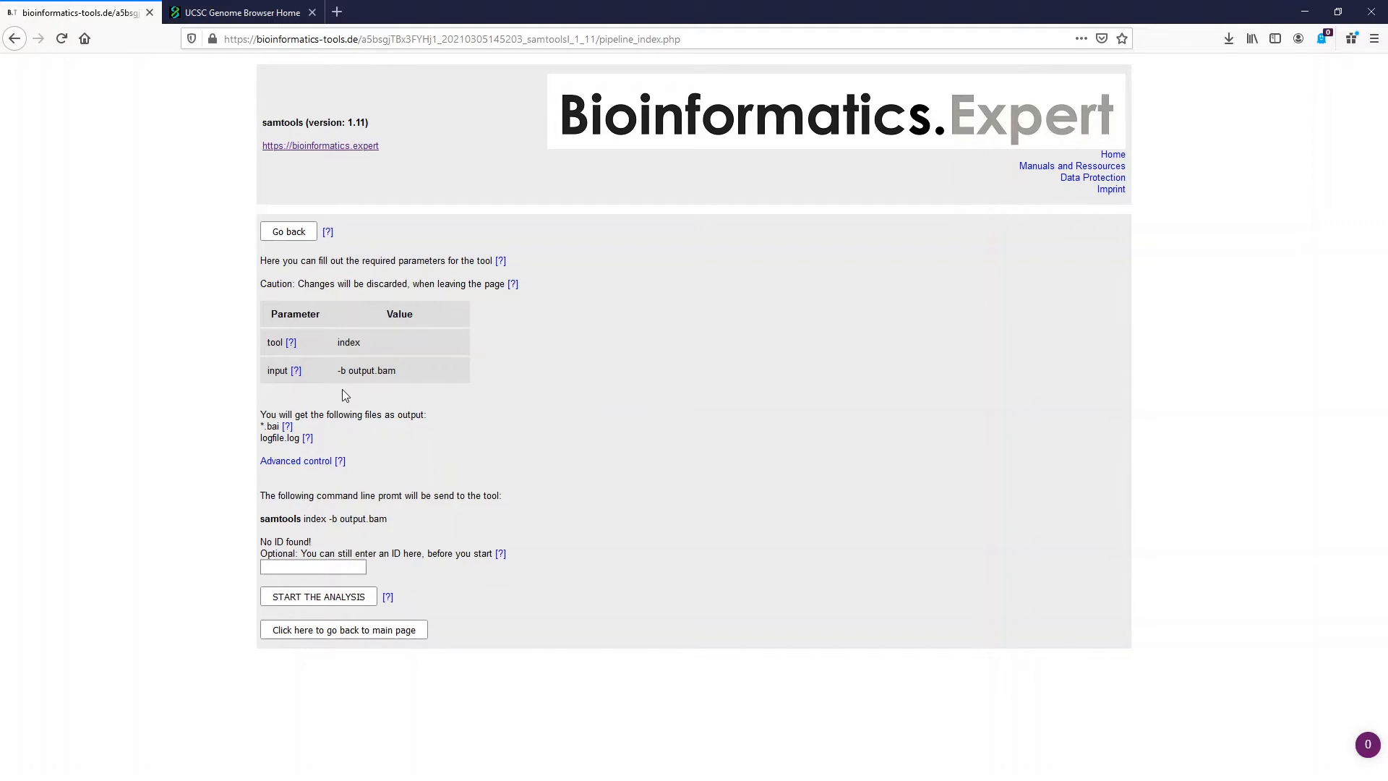
left_click(307, 598)
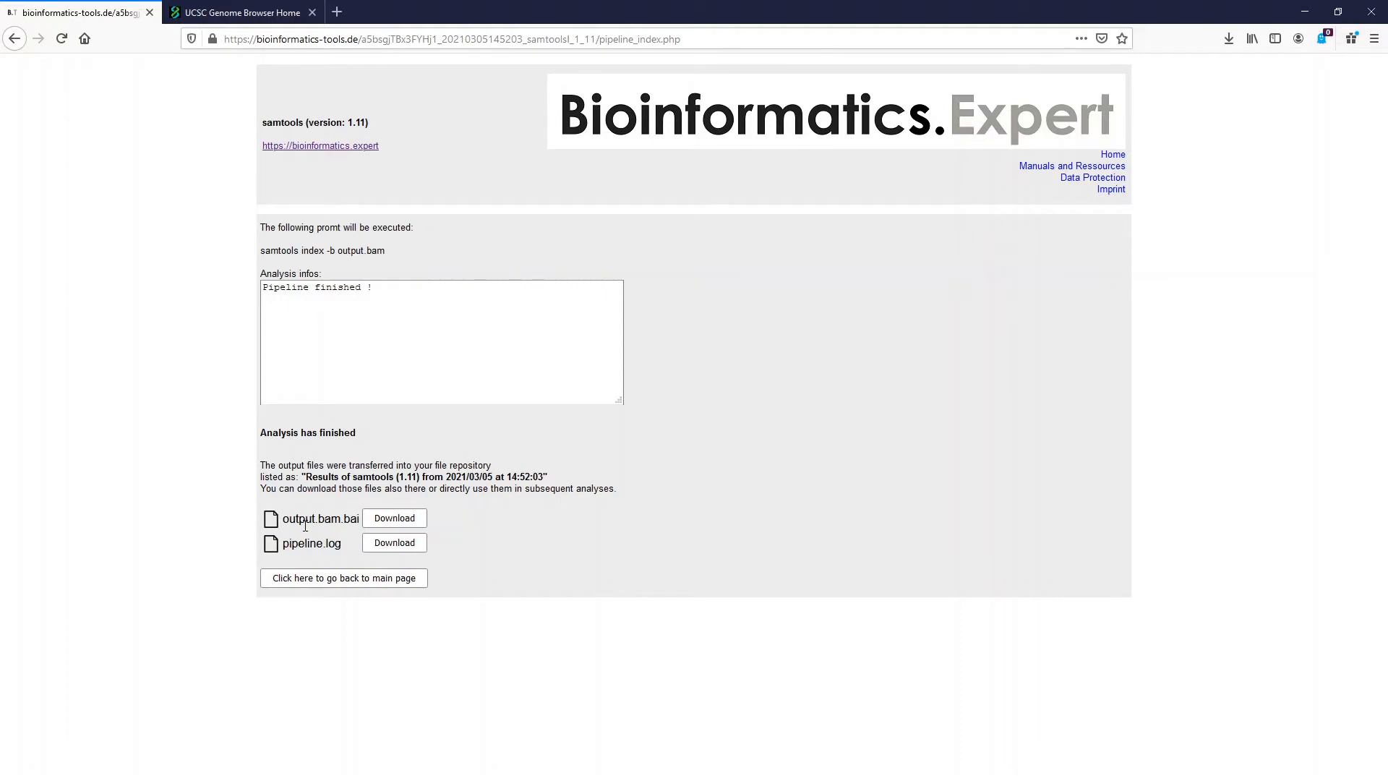
Step: Set up a Deeptools bamCoverage 3.5.0 analysis with output.bam and its index file output.bam.bai as inputs
left_click(329, 582)
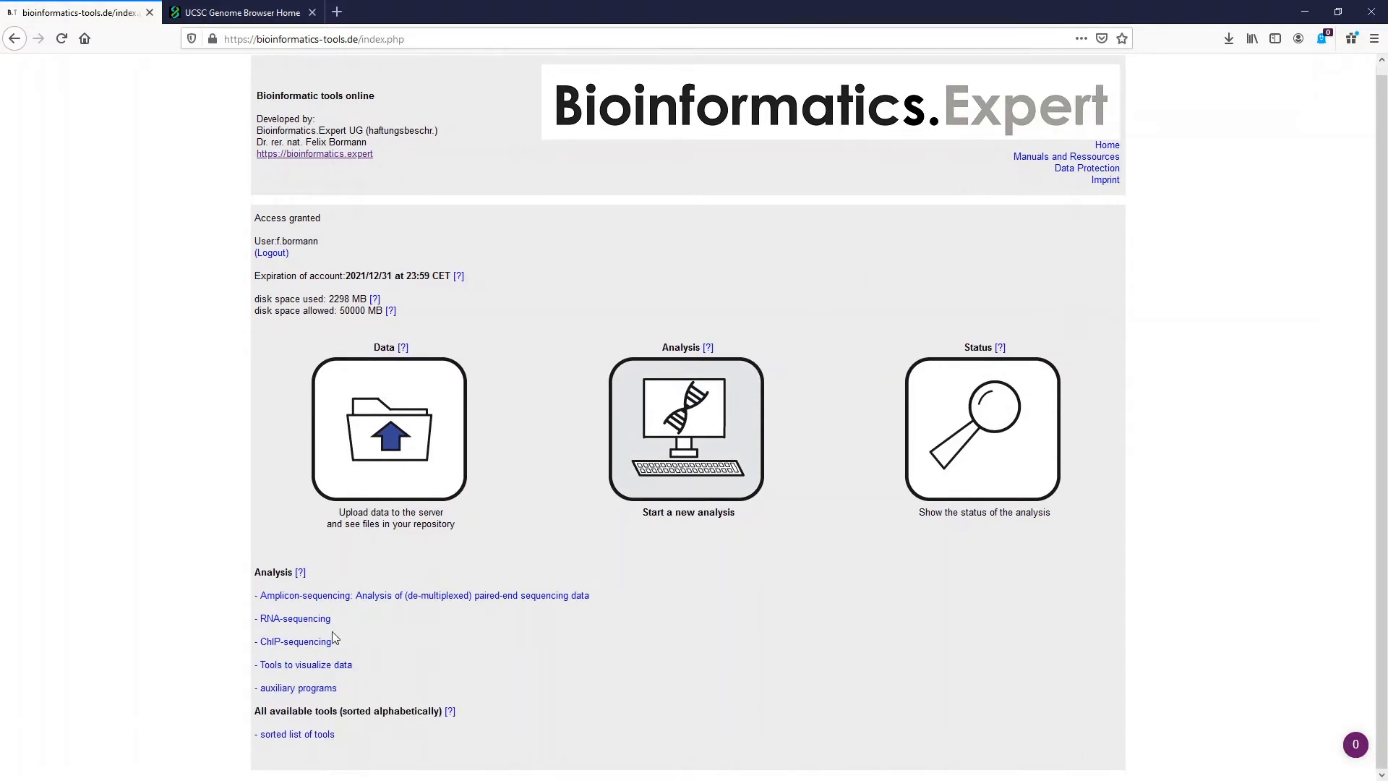
left_click(295, 651)
scroll(165, 641, "down", 4)
scroll(165, 641, "down", 2)
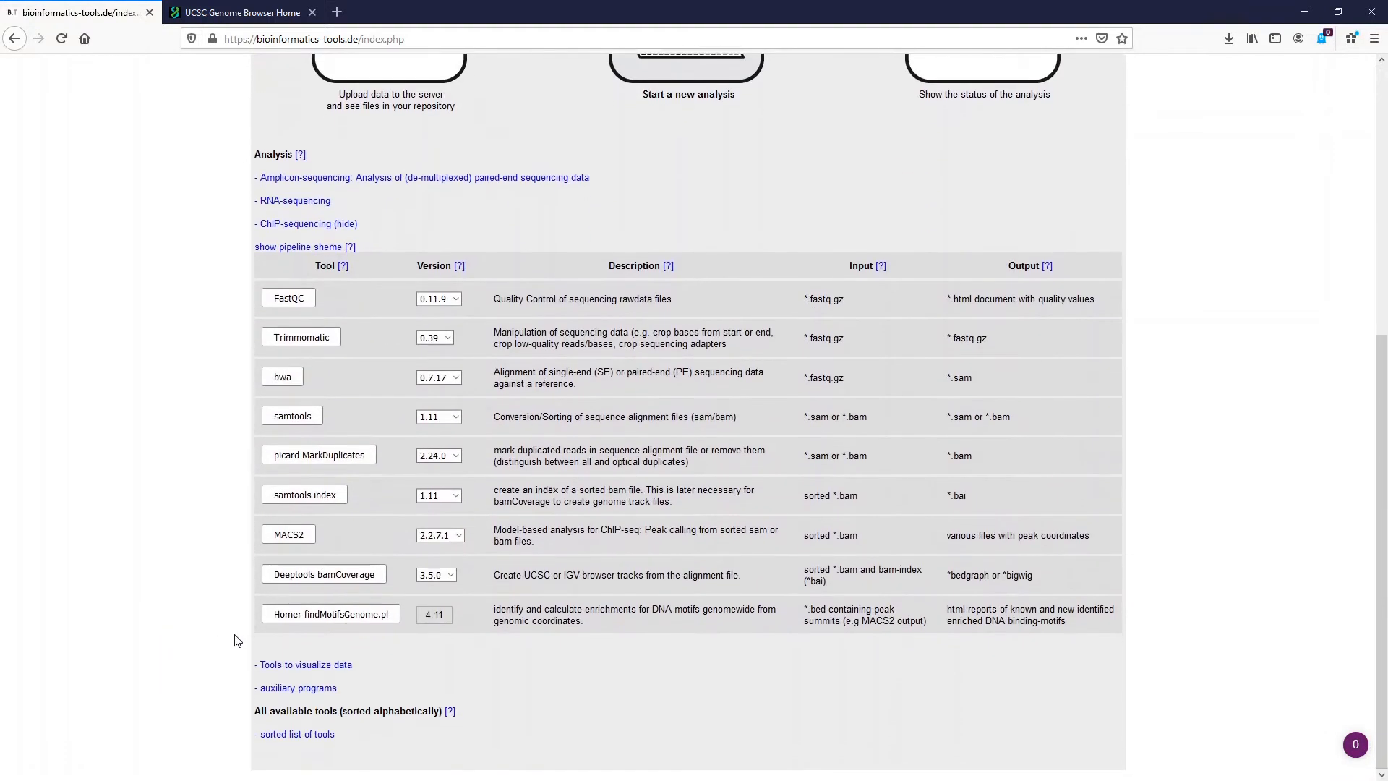
left_click(324, 576)
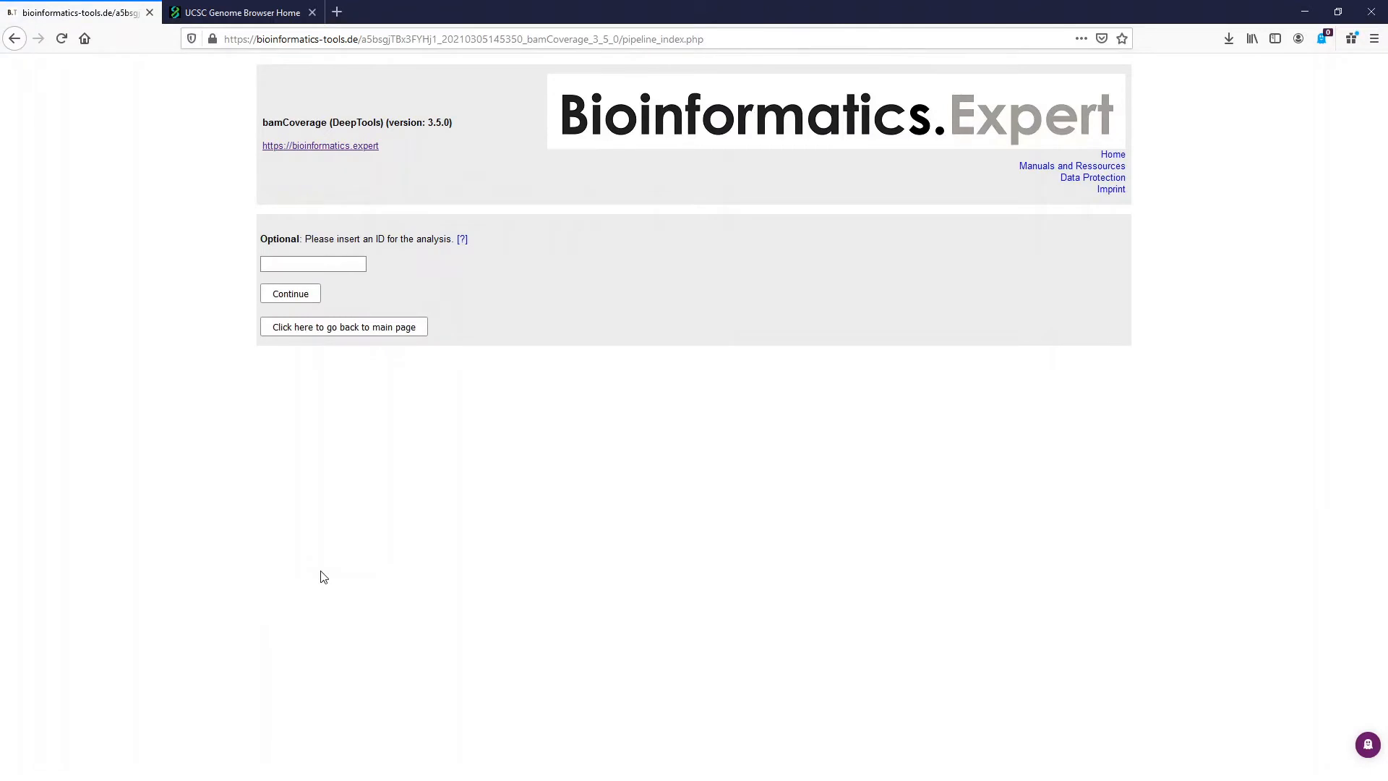
left_click(293, 295)
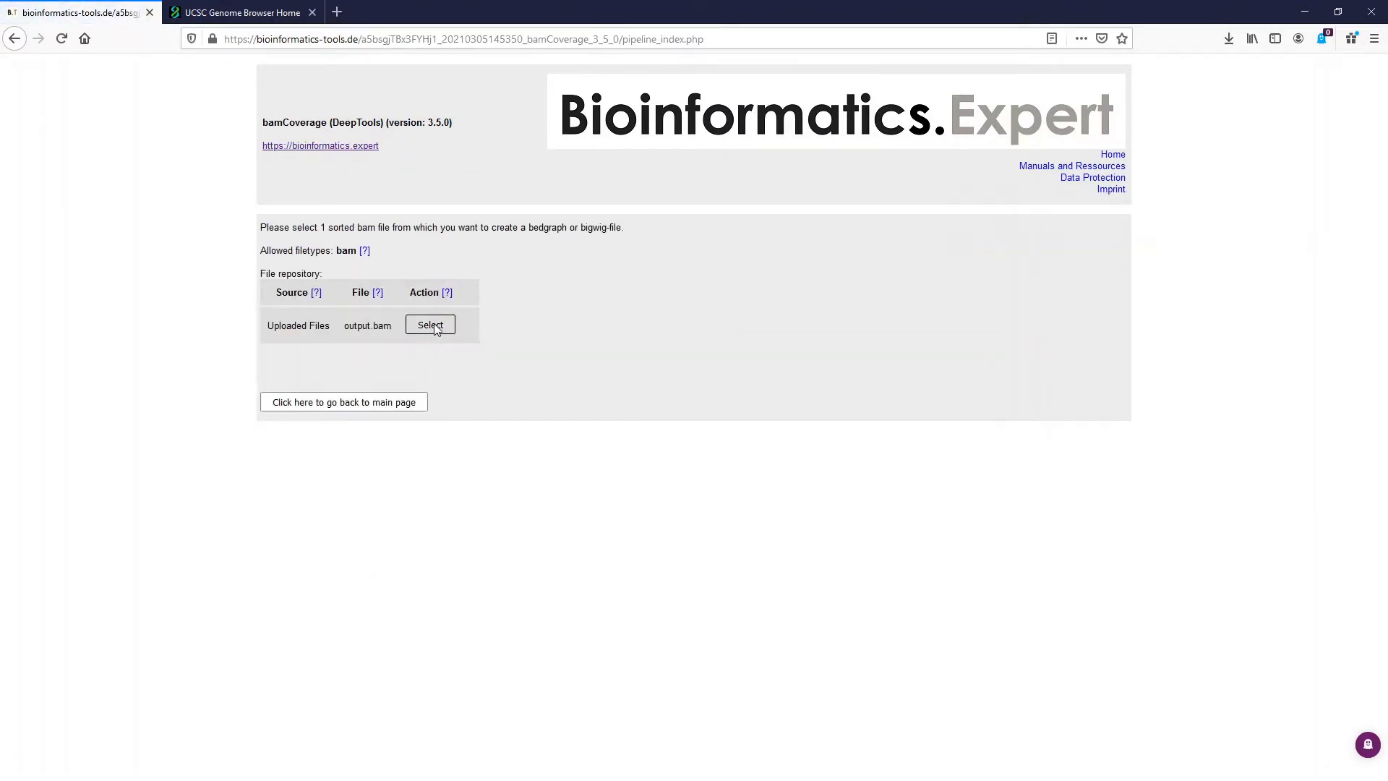
left_click(437, 326)
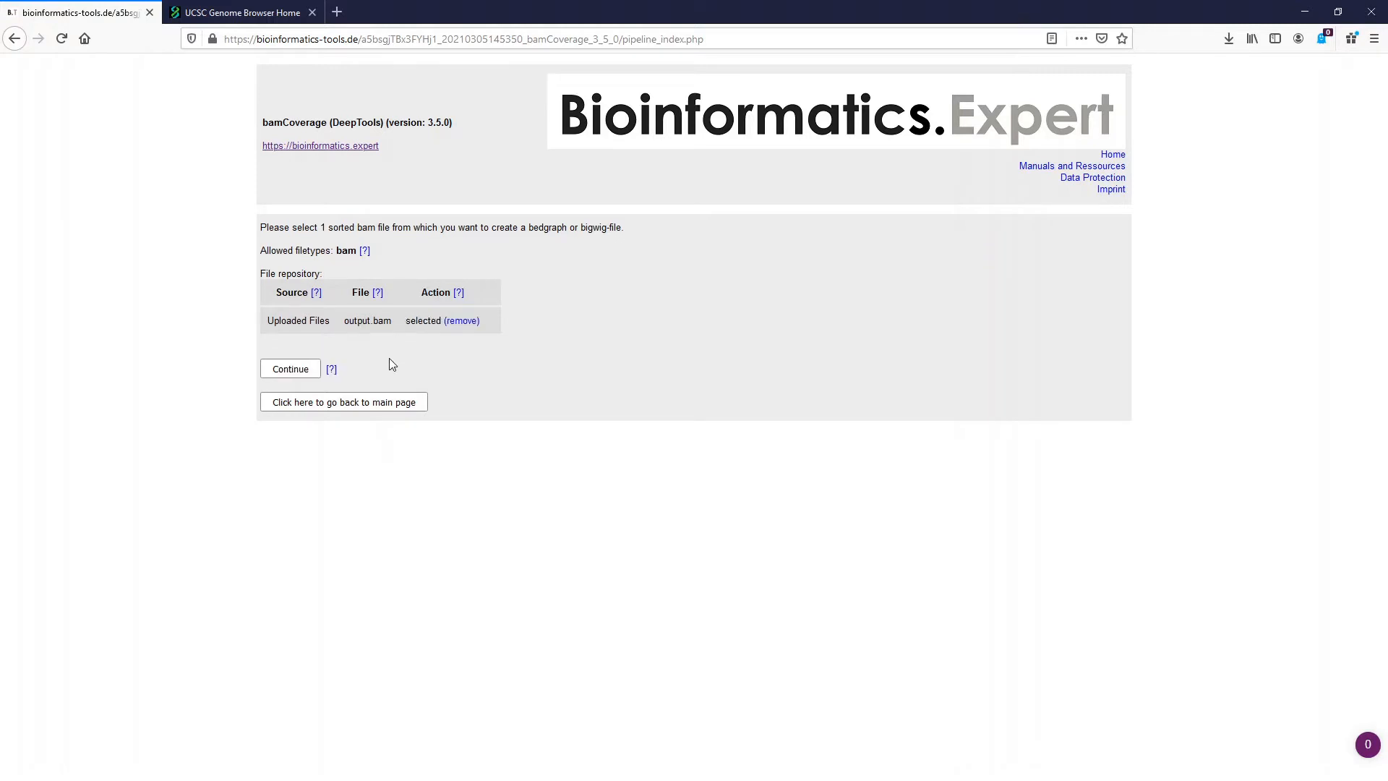
left_click(290, 374)
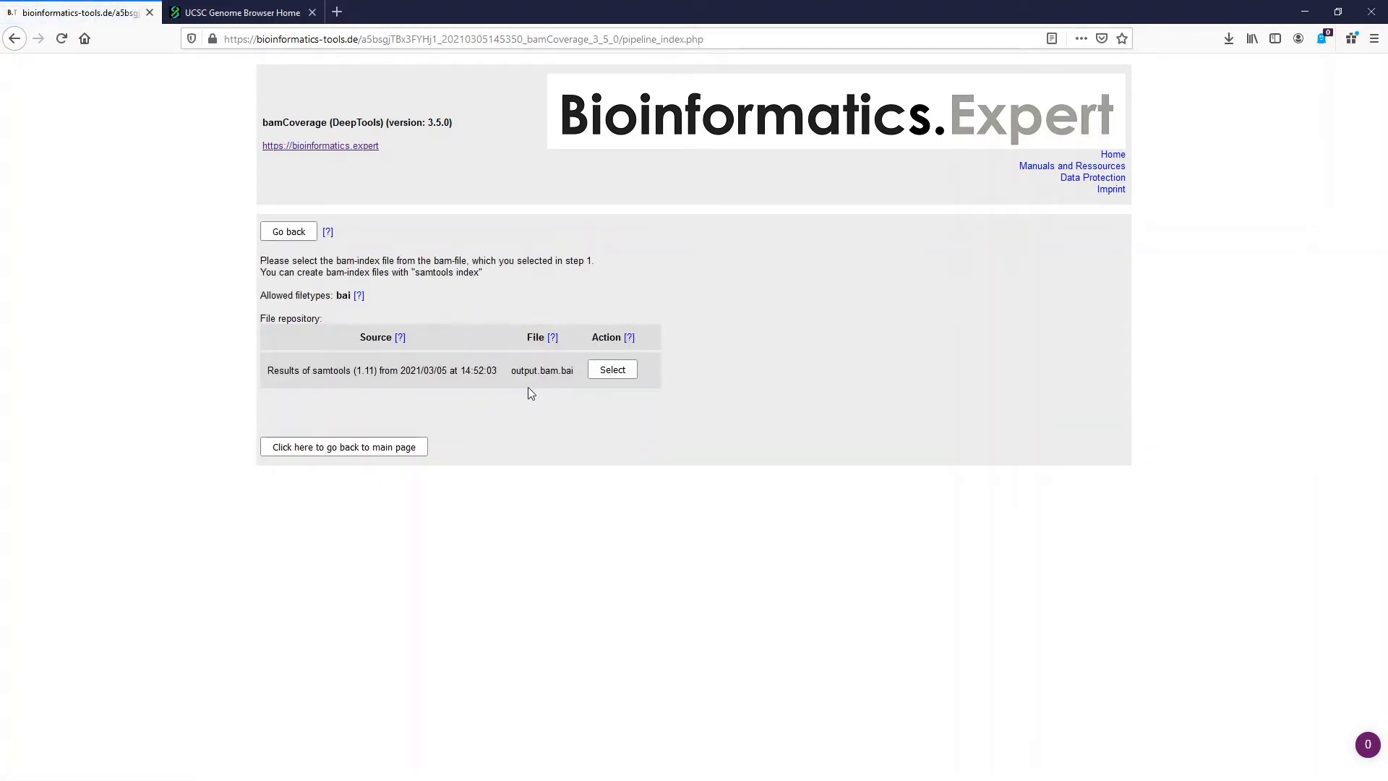
left_click(604, 370)
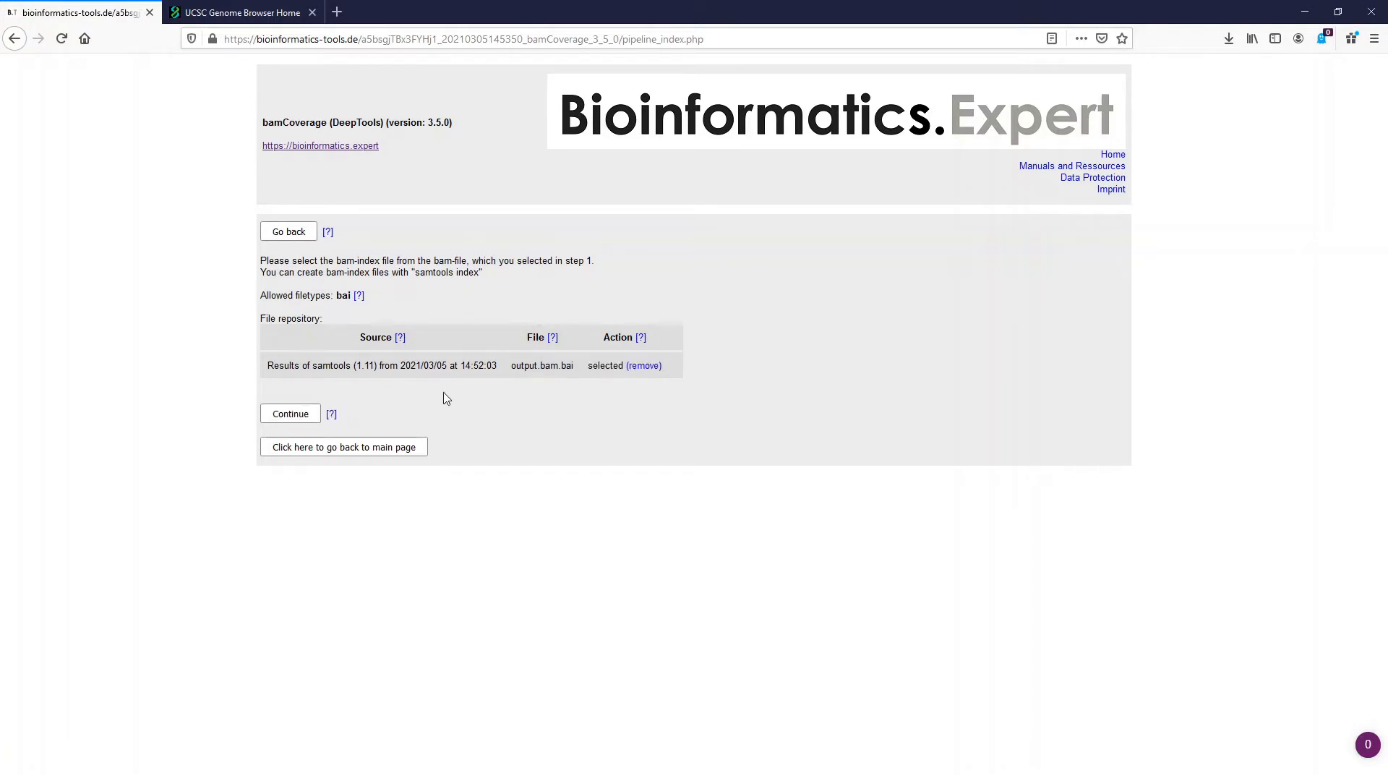
left_click(292, 416)
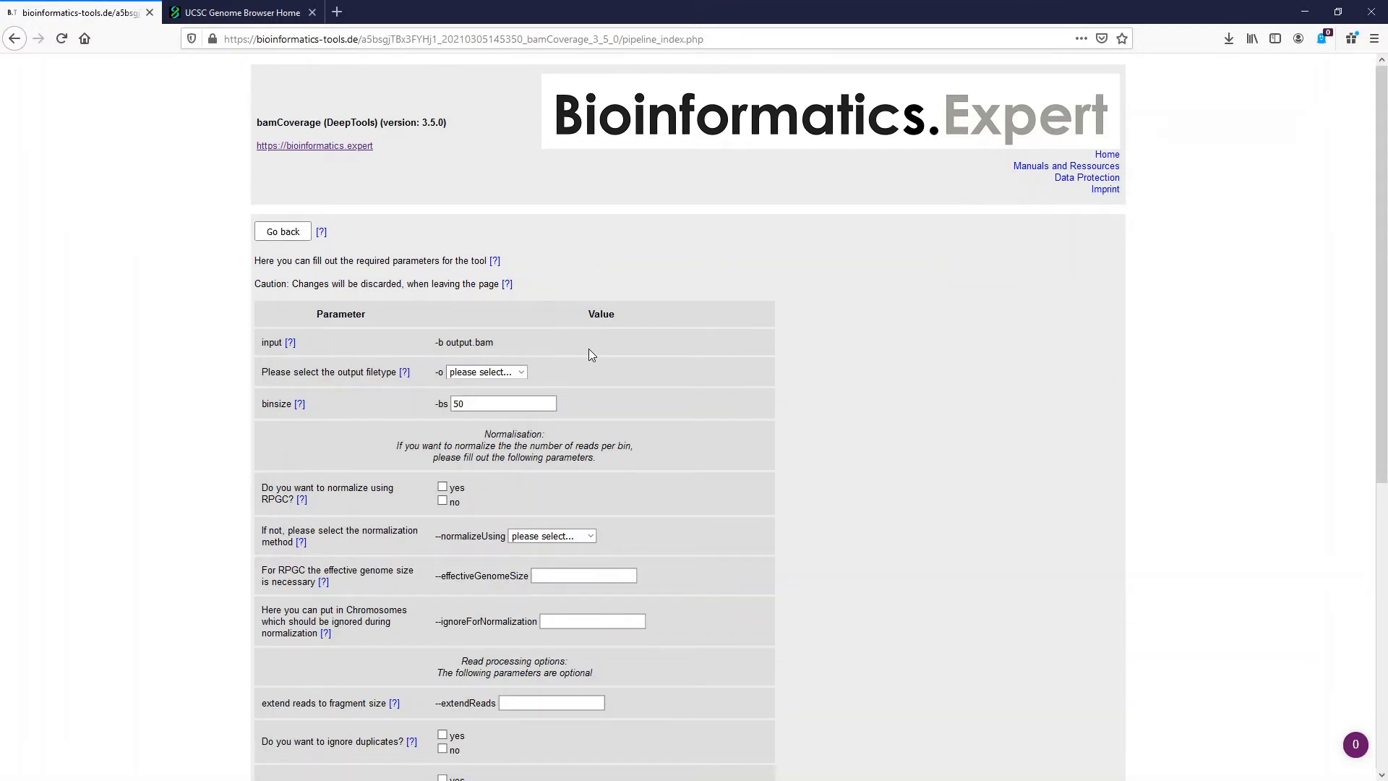
Step: Set the bamCoverage output filetype to bedgraph and the binsize to 200
scroll(589, 348, "down", 5)
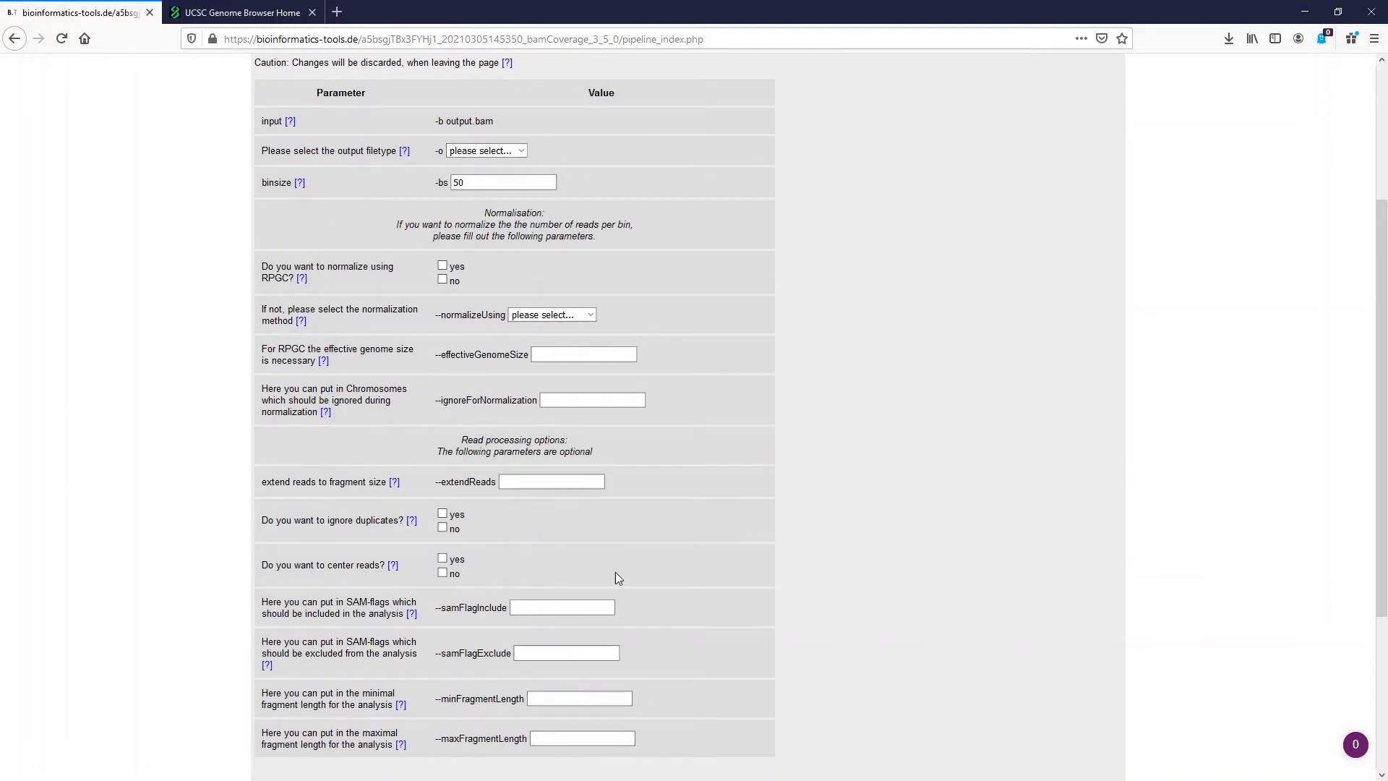
scroll(670, 534, "up", 3)
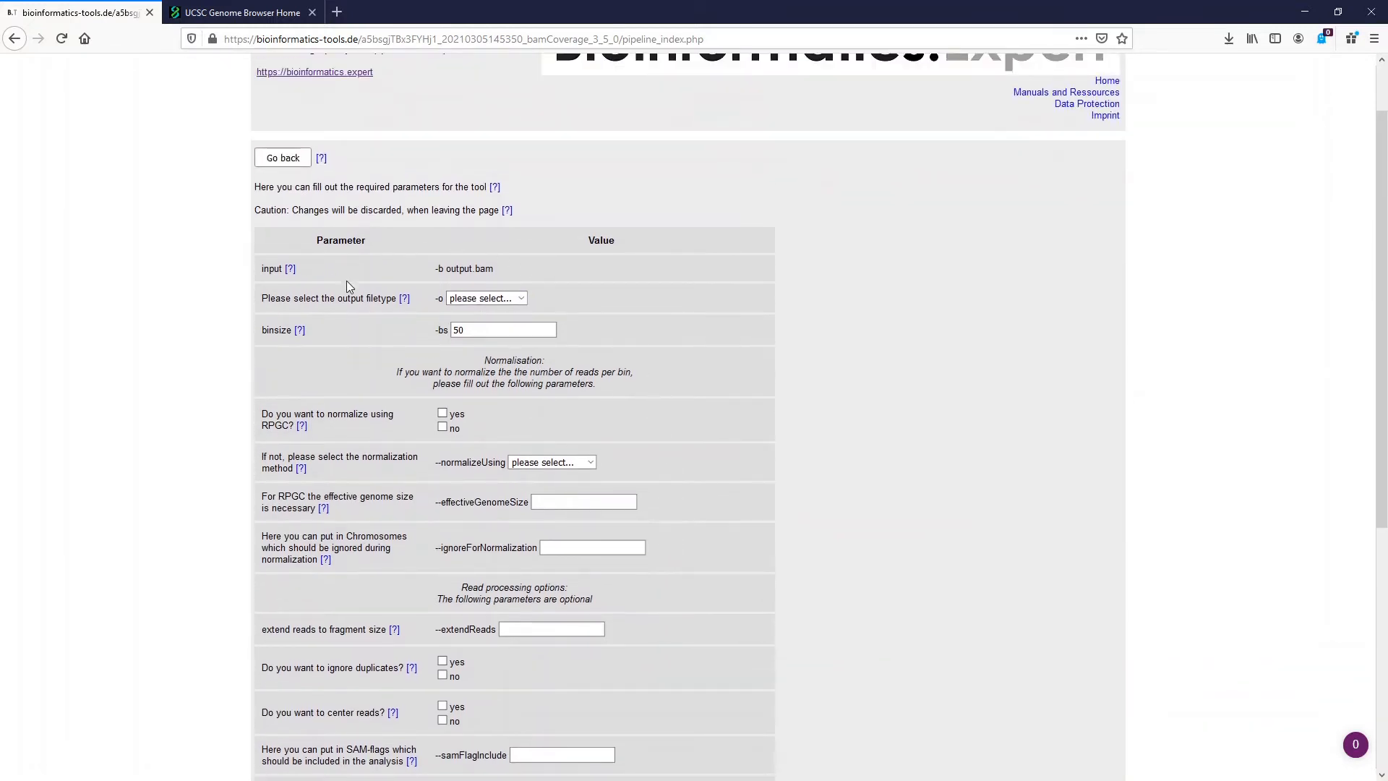
left_click(473, 298)
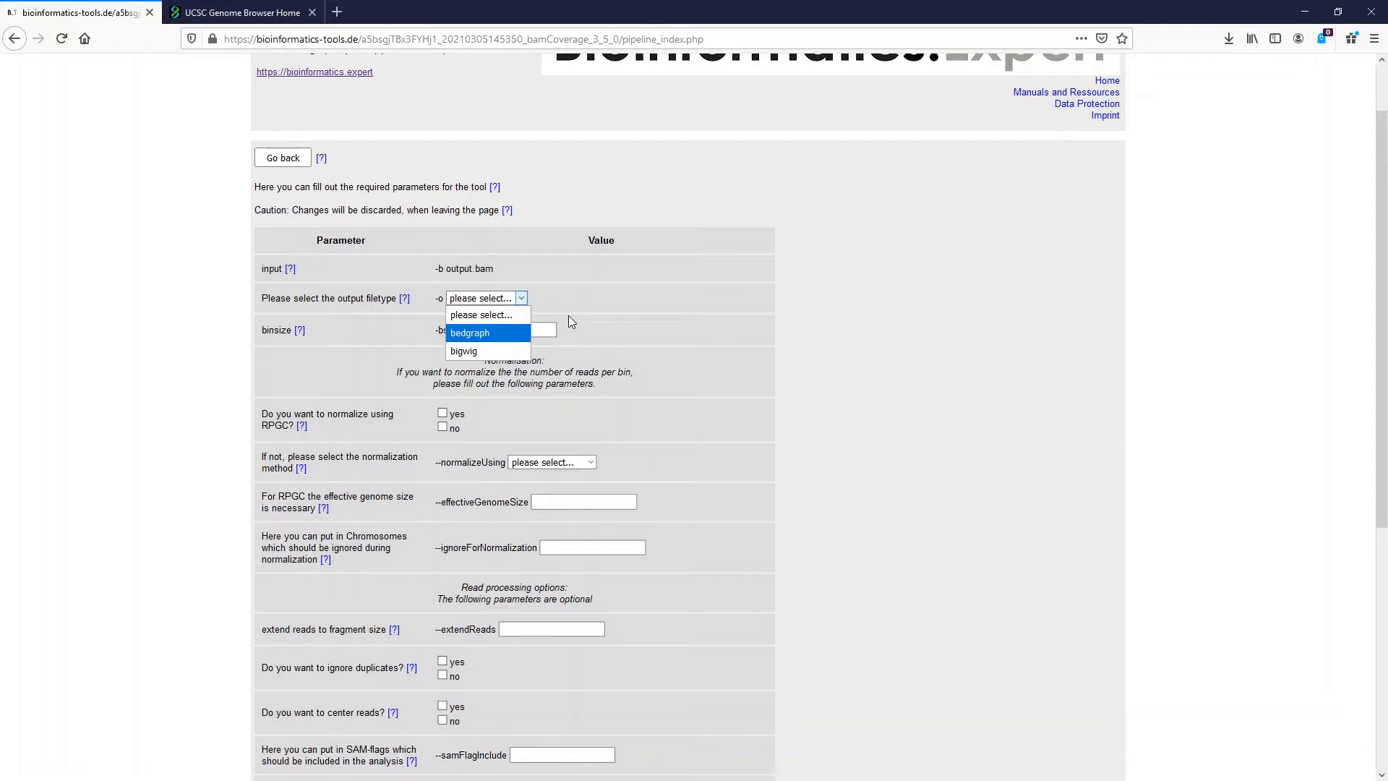
left_click(499, 333)
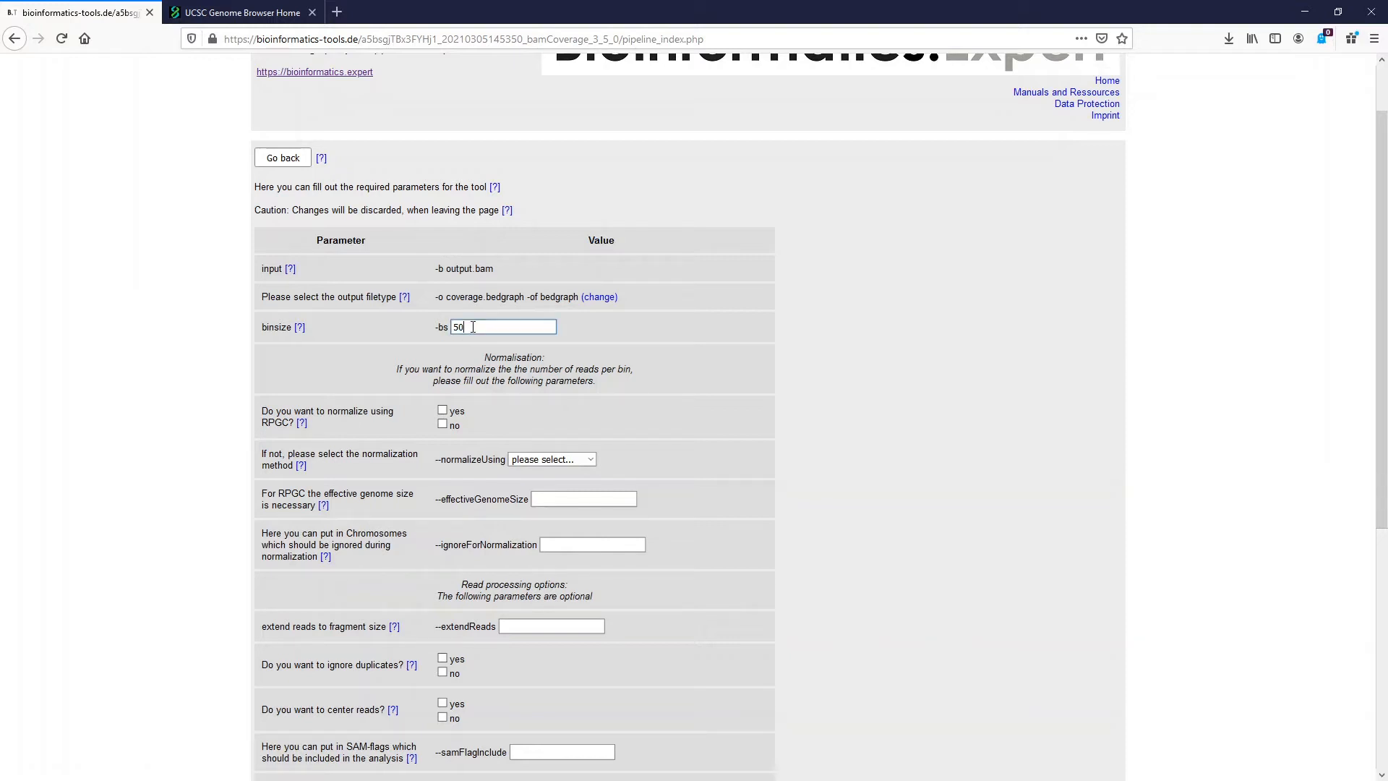
left_click_drag(474, 327, 436, 326)
type("200")
left_click(375, 355)
Step: Try to start the bamCoverage analysis with the normalization parameters left empty
scroll(621, 410, "down", 2)
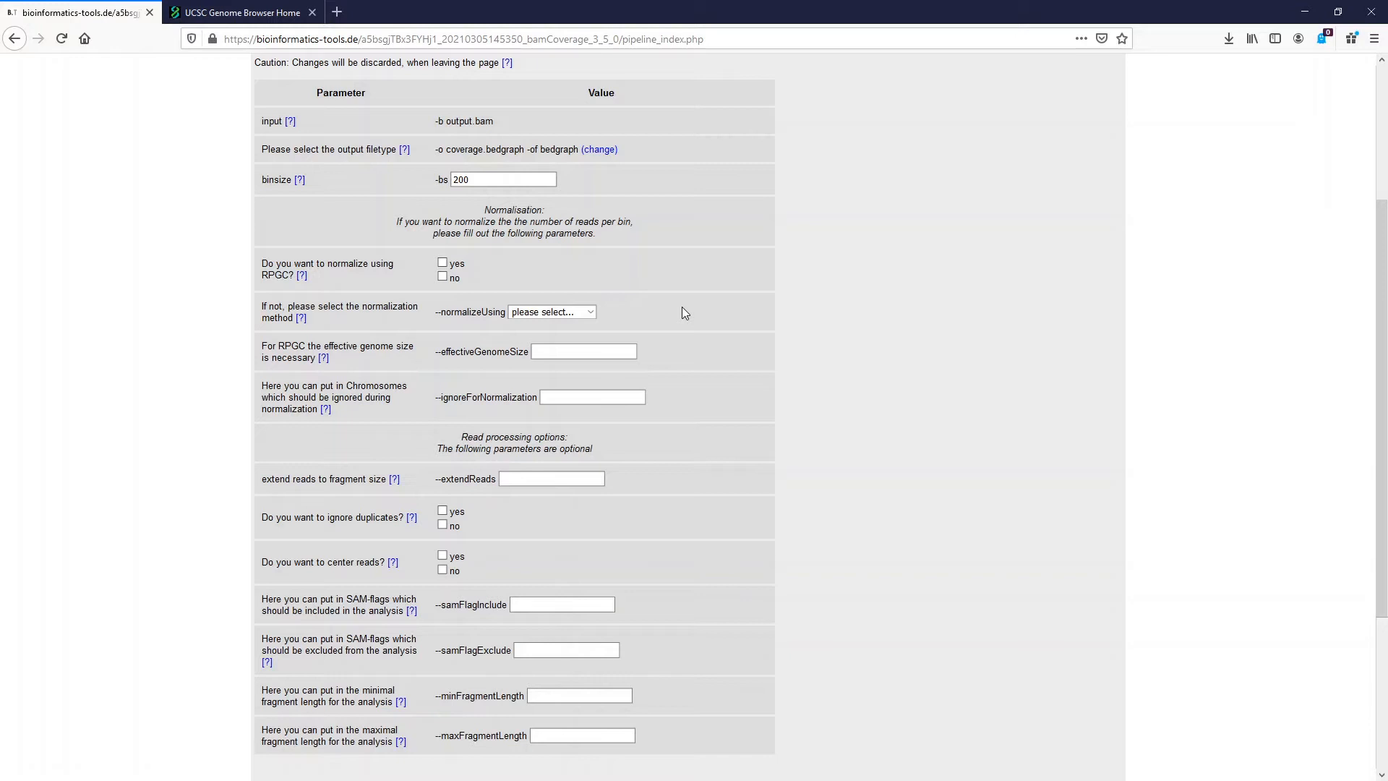
scroll(683, 306, "down", 3)
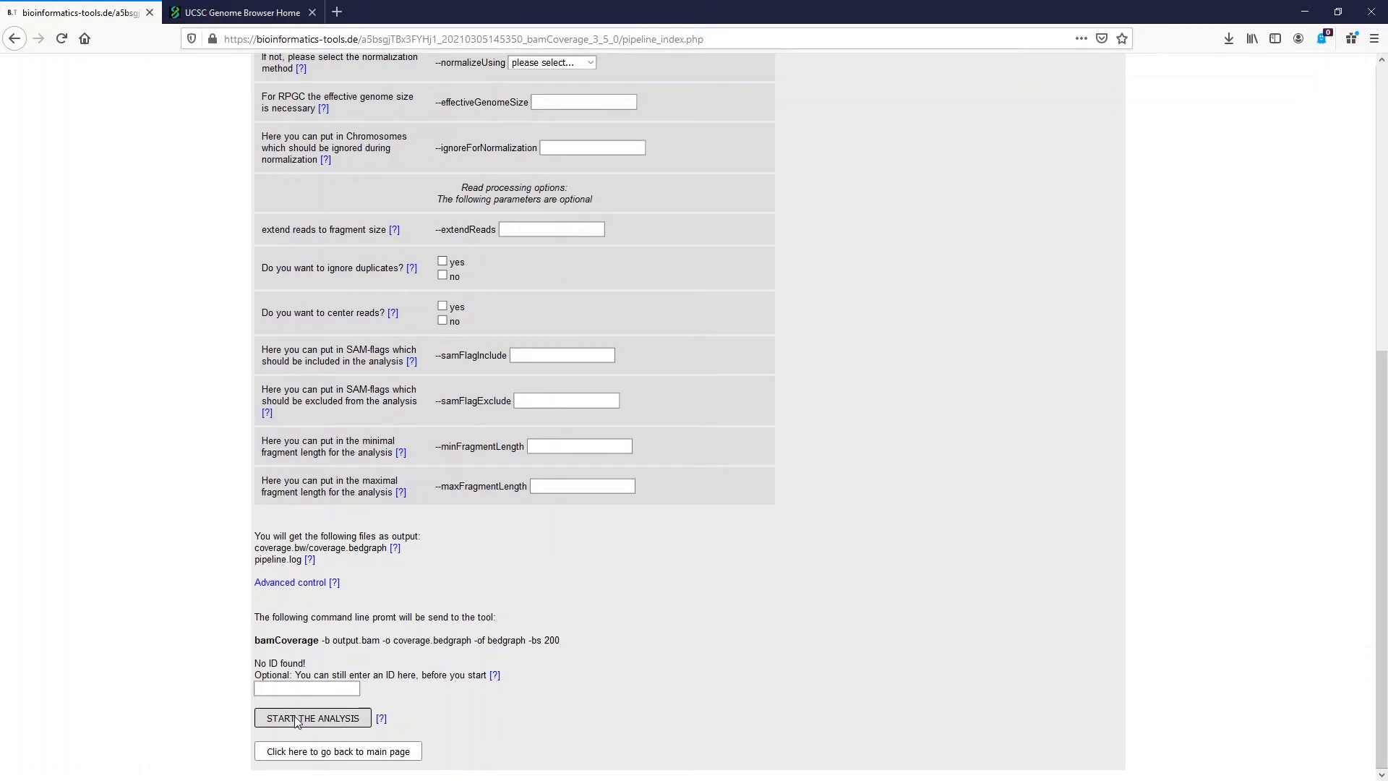
left_click(296, 719)
Step: Try combining the RPKM normalization method with RPGC normalization, and clear the RPKM selection
scroll(662, 584, "up", 4)
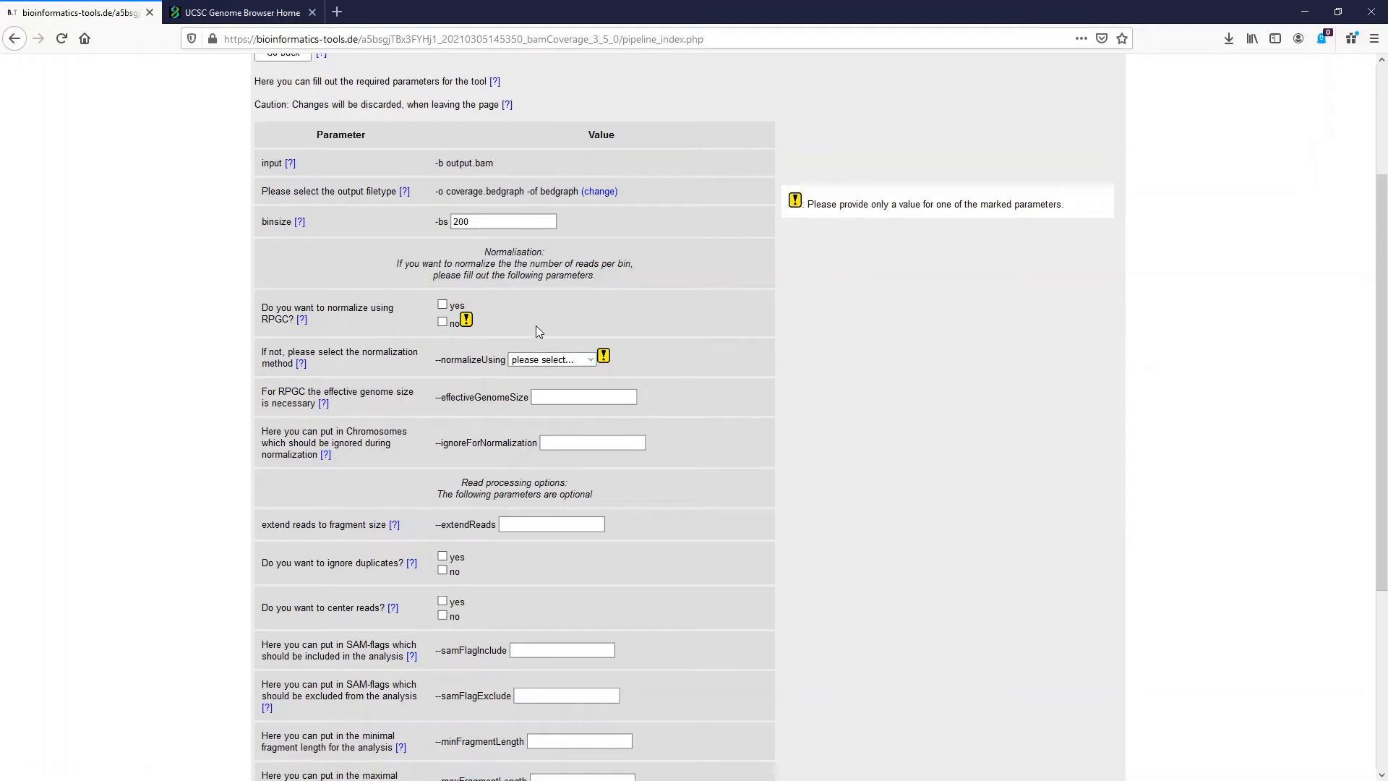
left_click(551, 359)
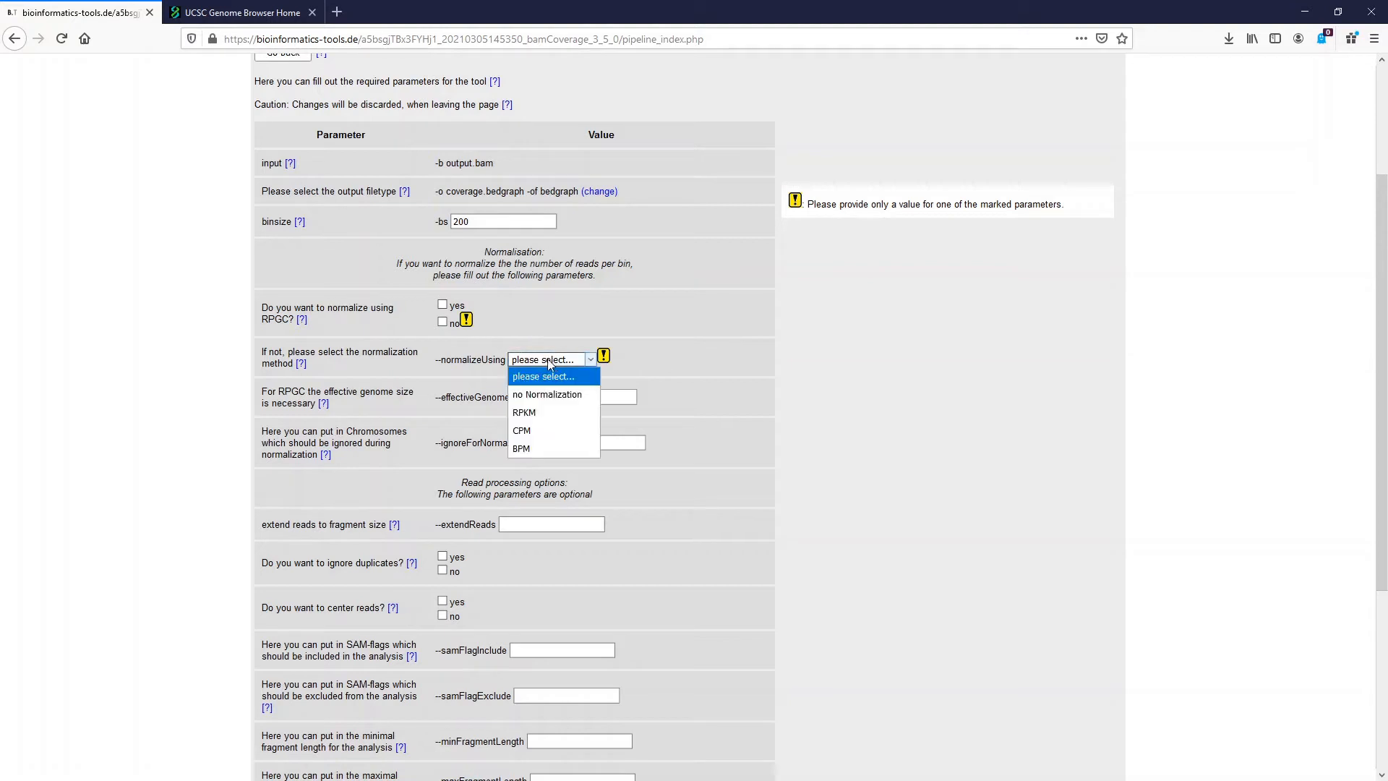
left_click(531, 413)
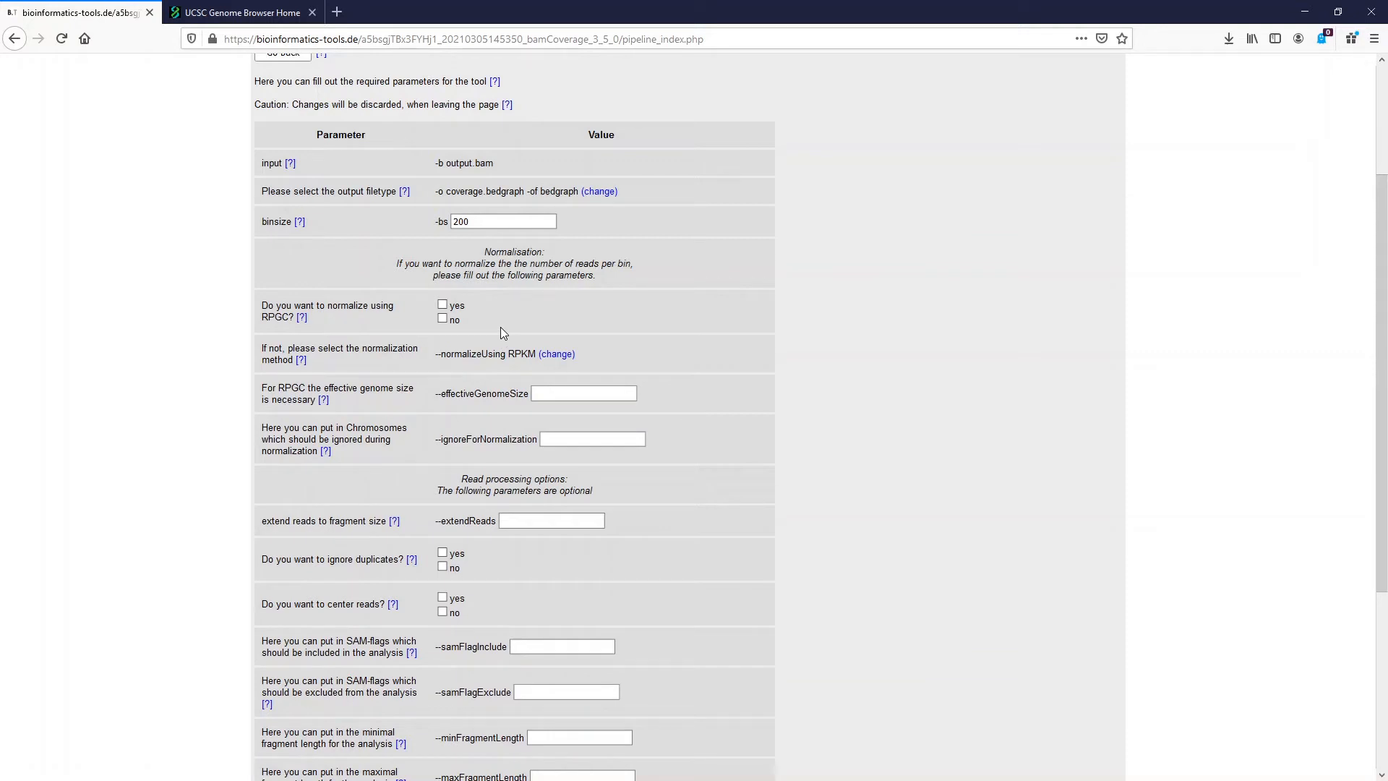
left_click(443, 305)
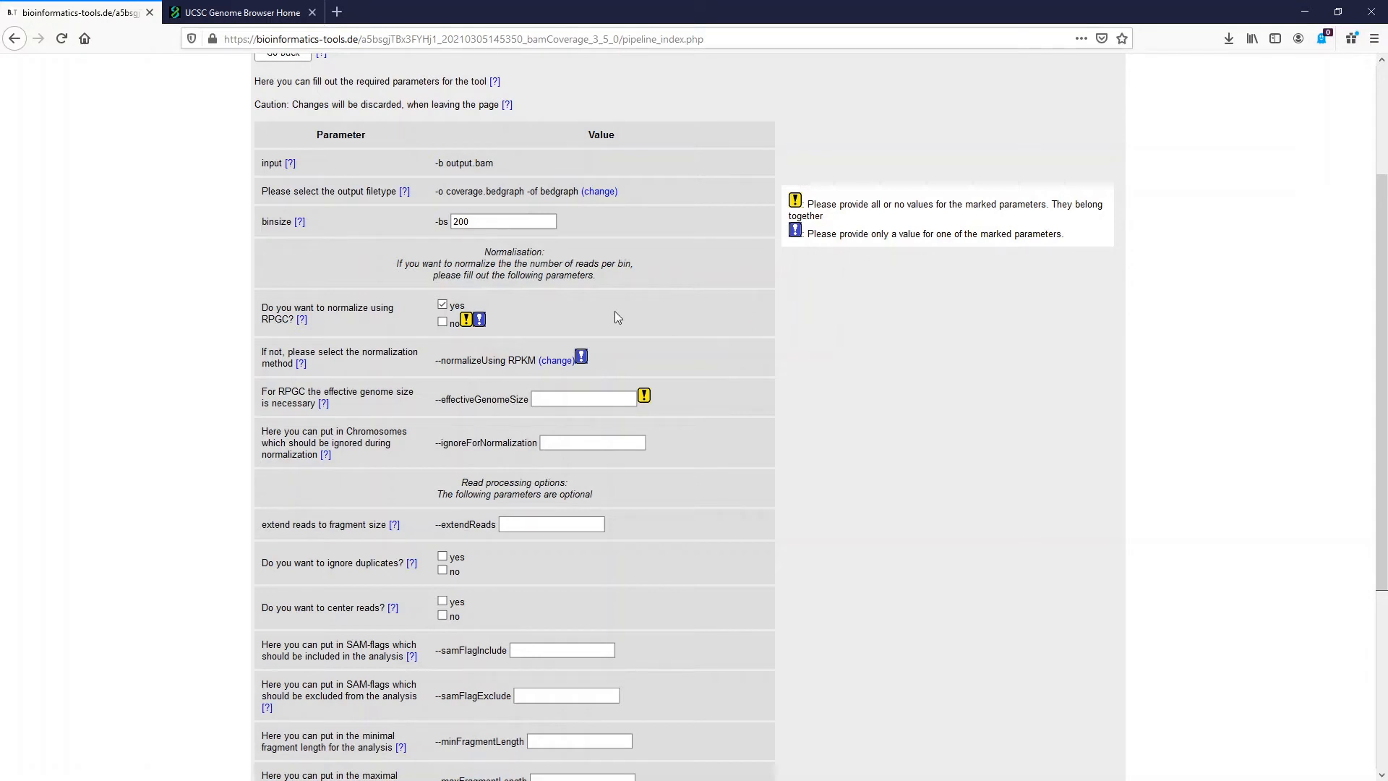
left_click(554, 361)
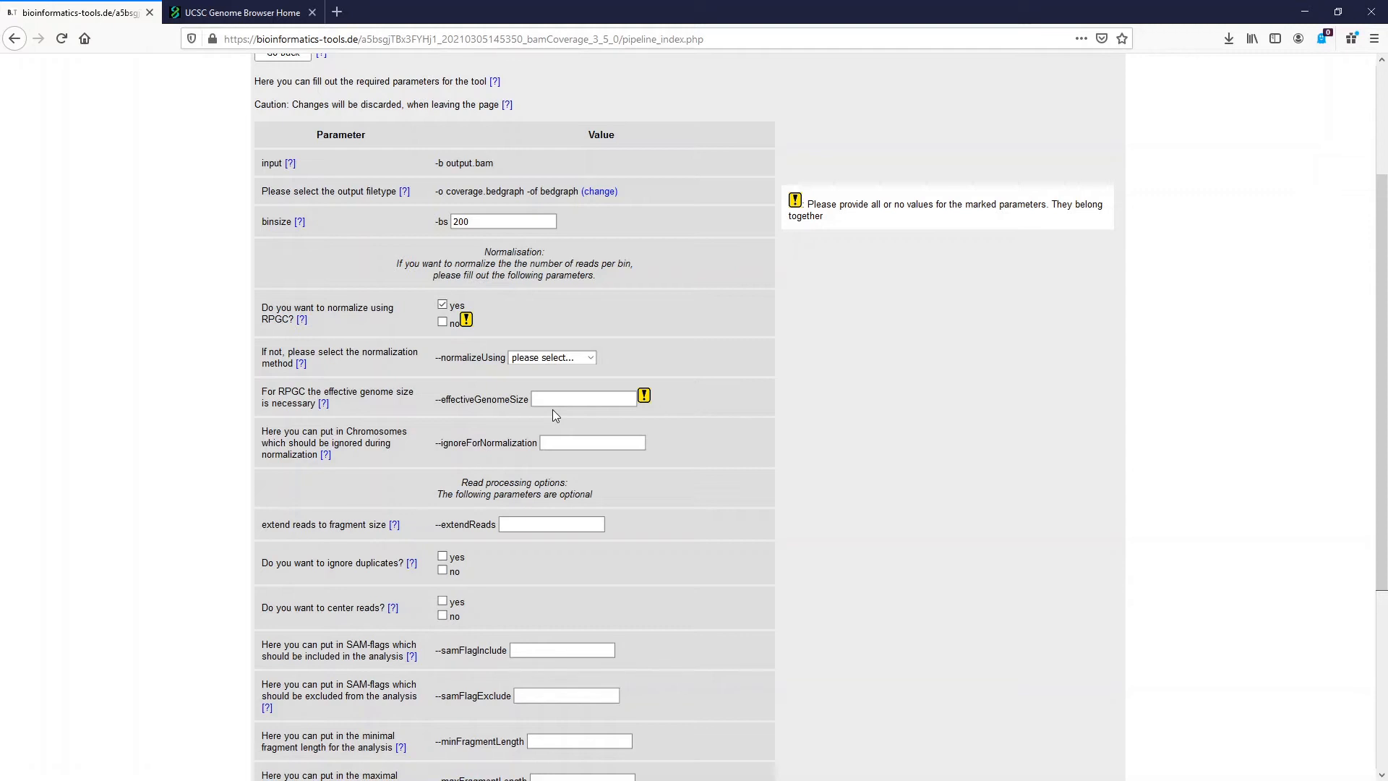
Step: Answer no to normalizing with RPGC and select RPKM as the normalization method
left_click(443, 322)
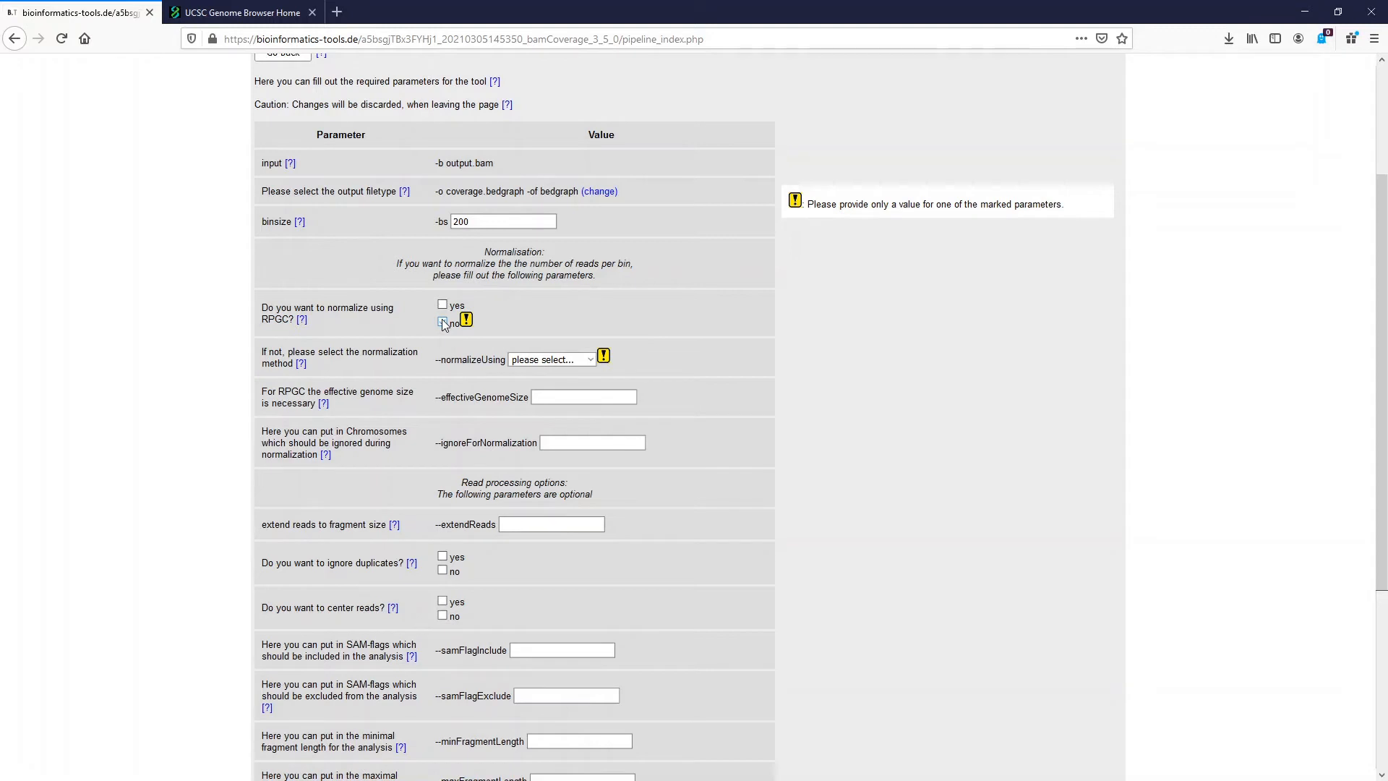
left_click(548, 360)
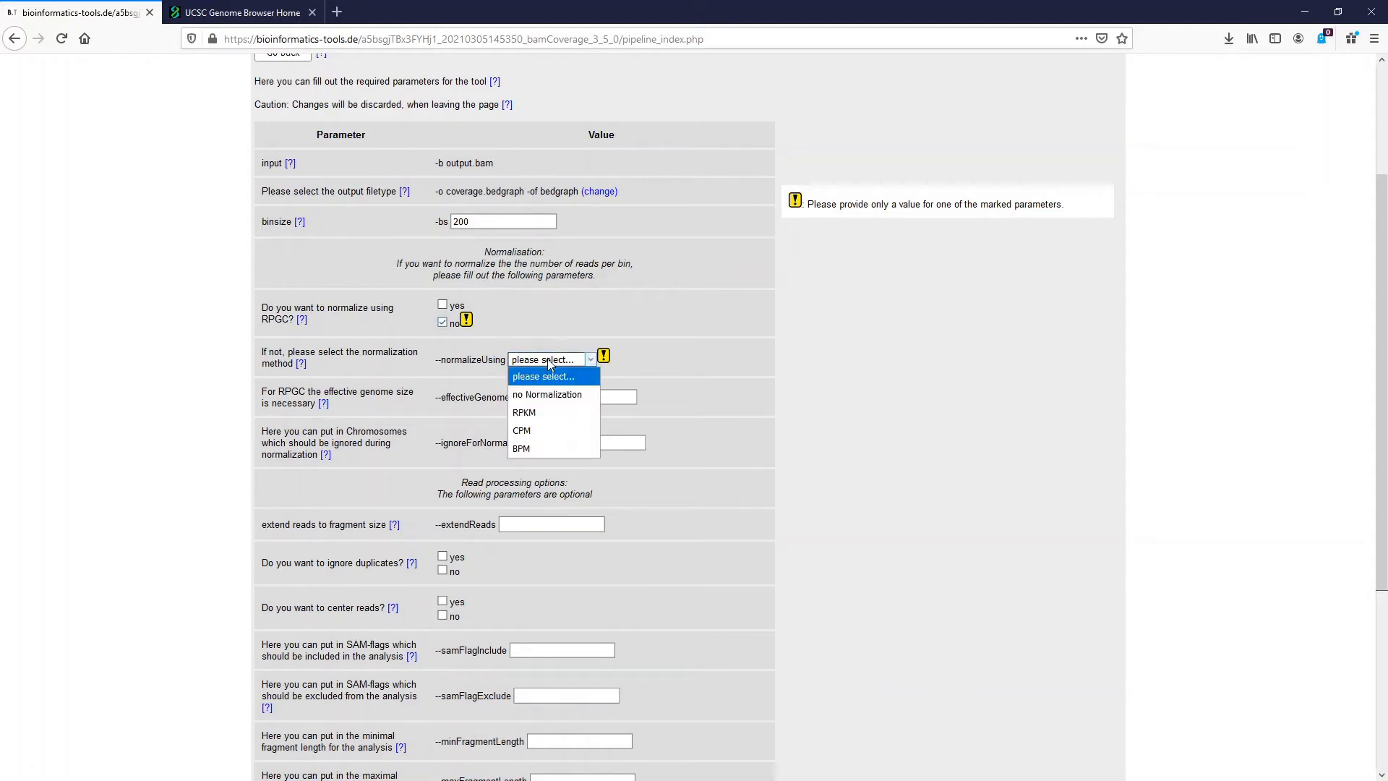
left_click(543, 418)
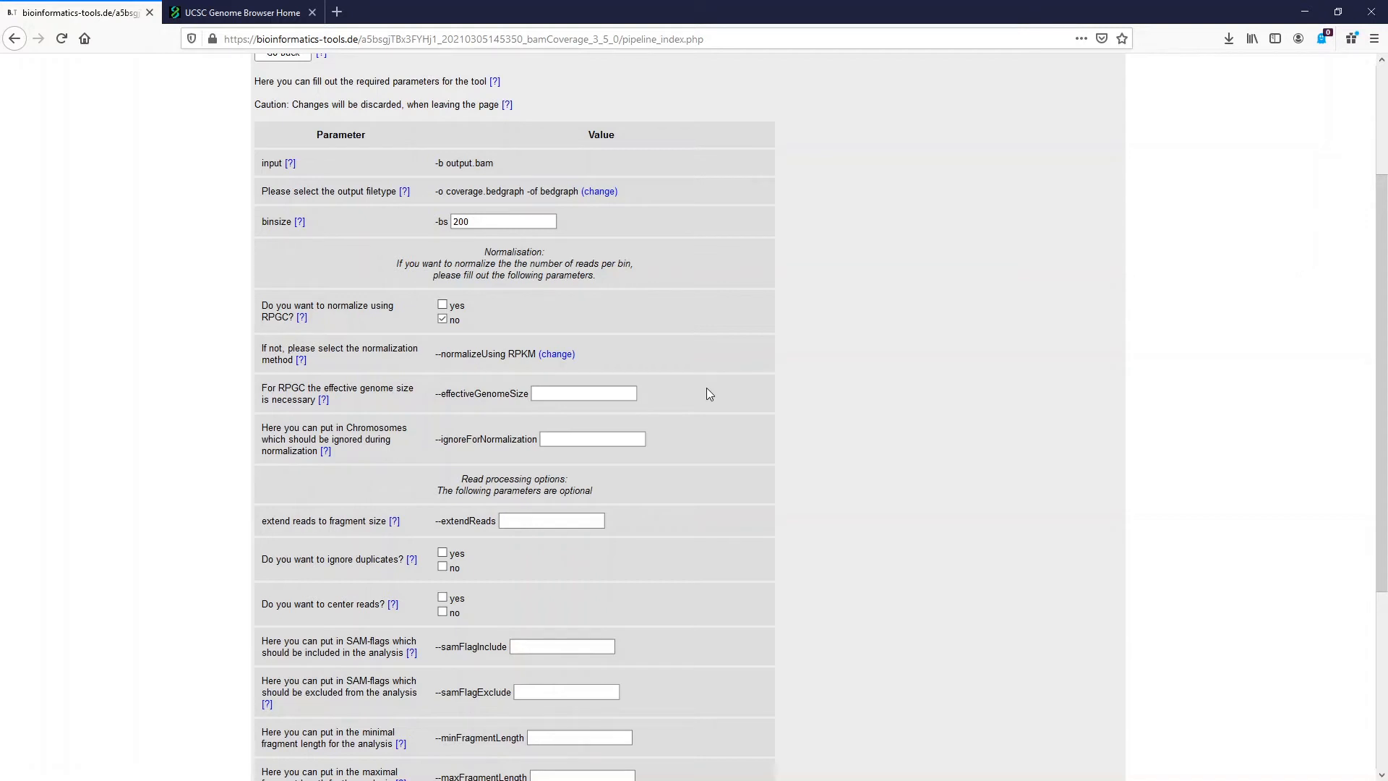
scroll(709, 394, "down", 2)
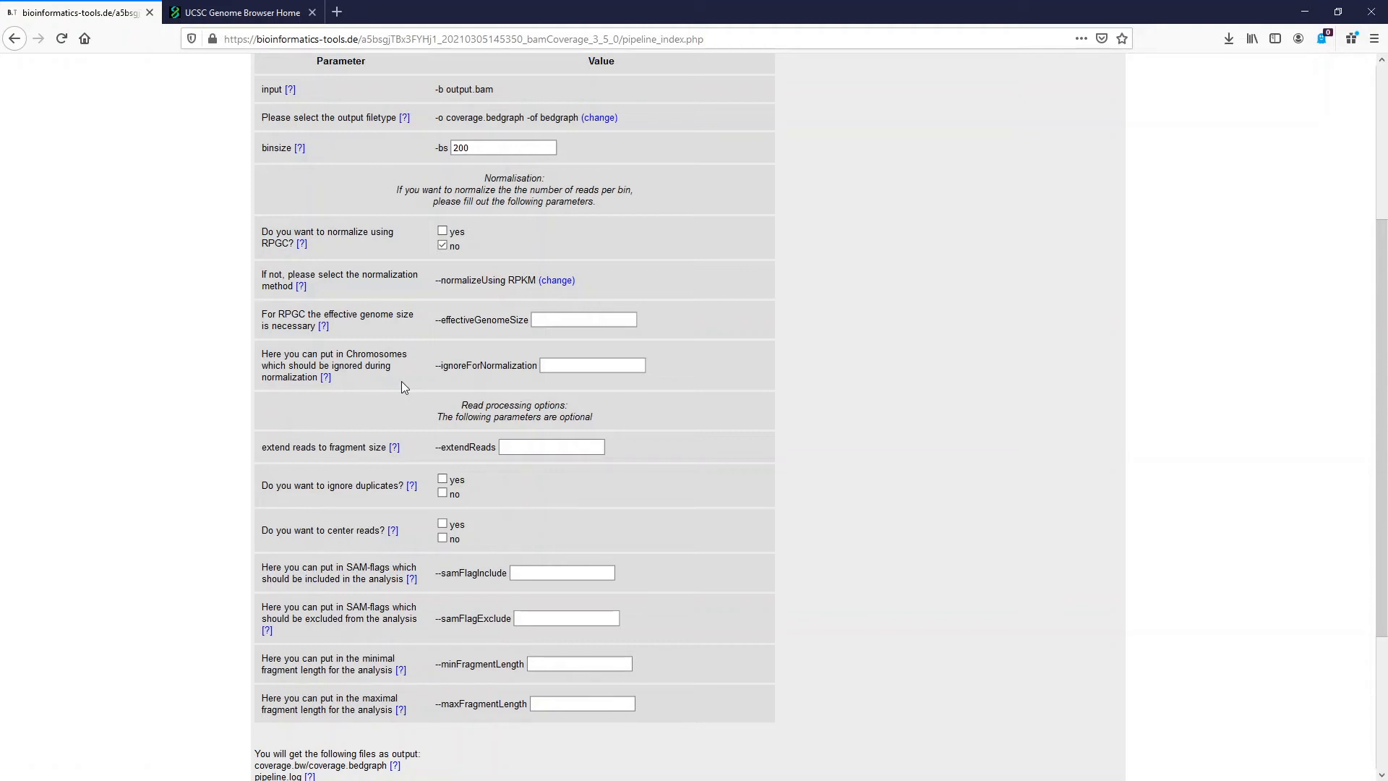
Step: Read the help text on which SAM-flags can be excluded from the bamCoverage analysis
scroll(395, 392, "down", 3)
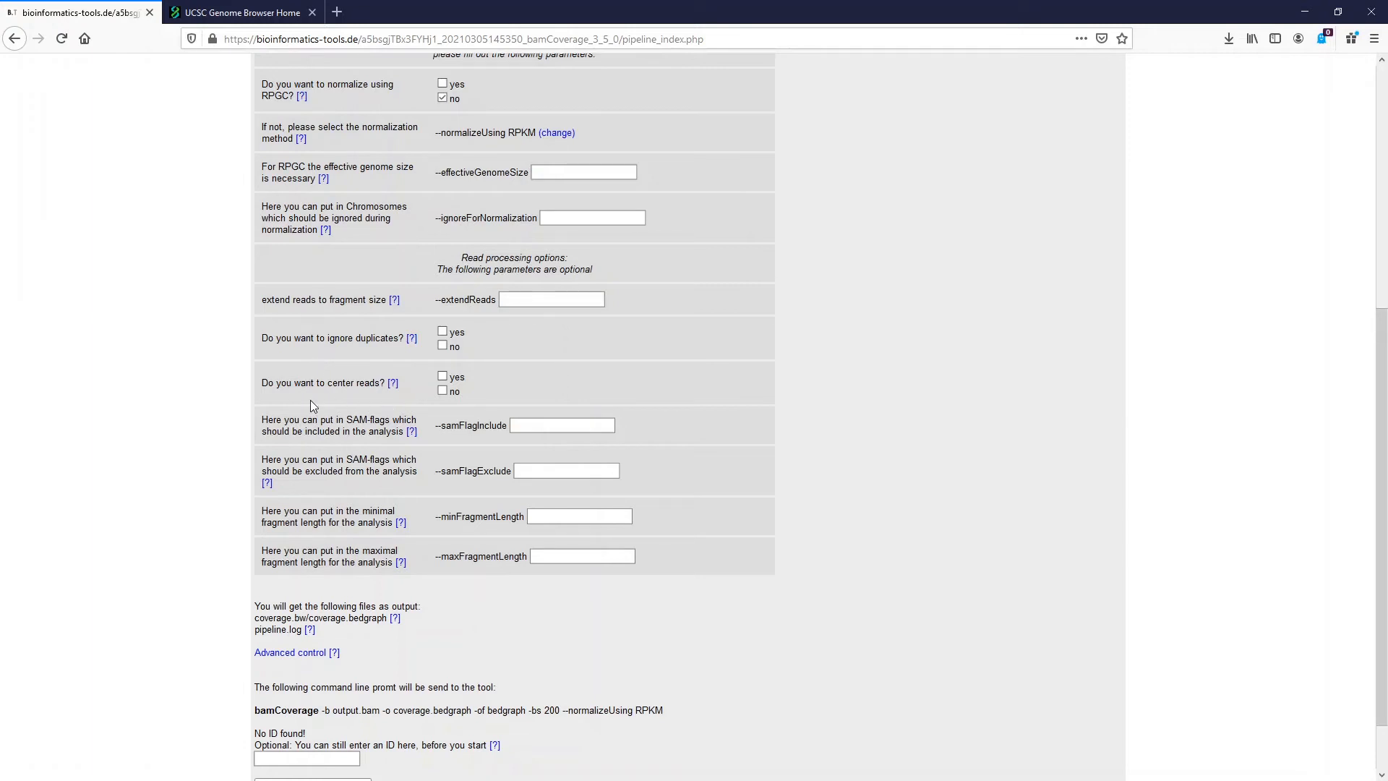
left_click(268, 483)
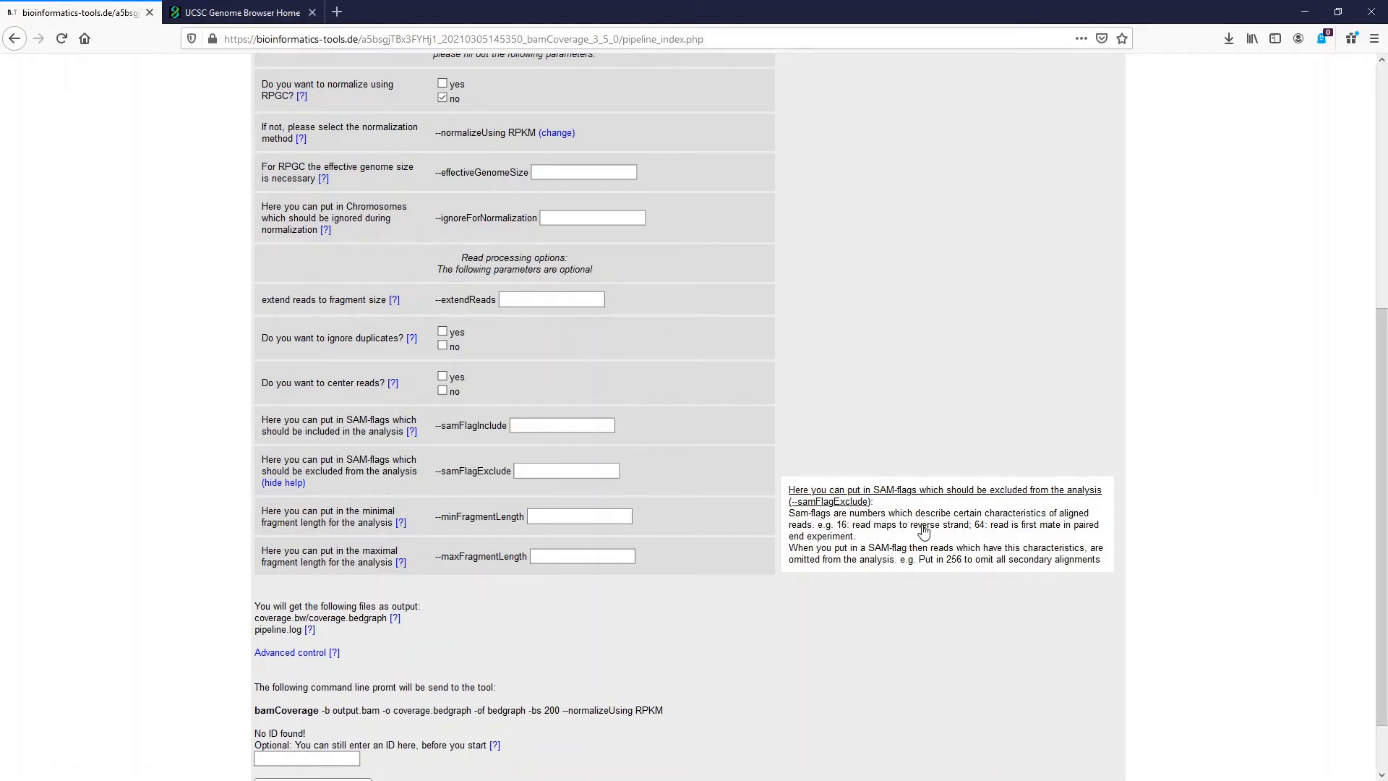
left_click(896, 519)
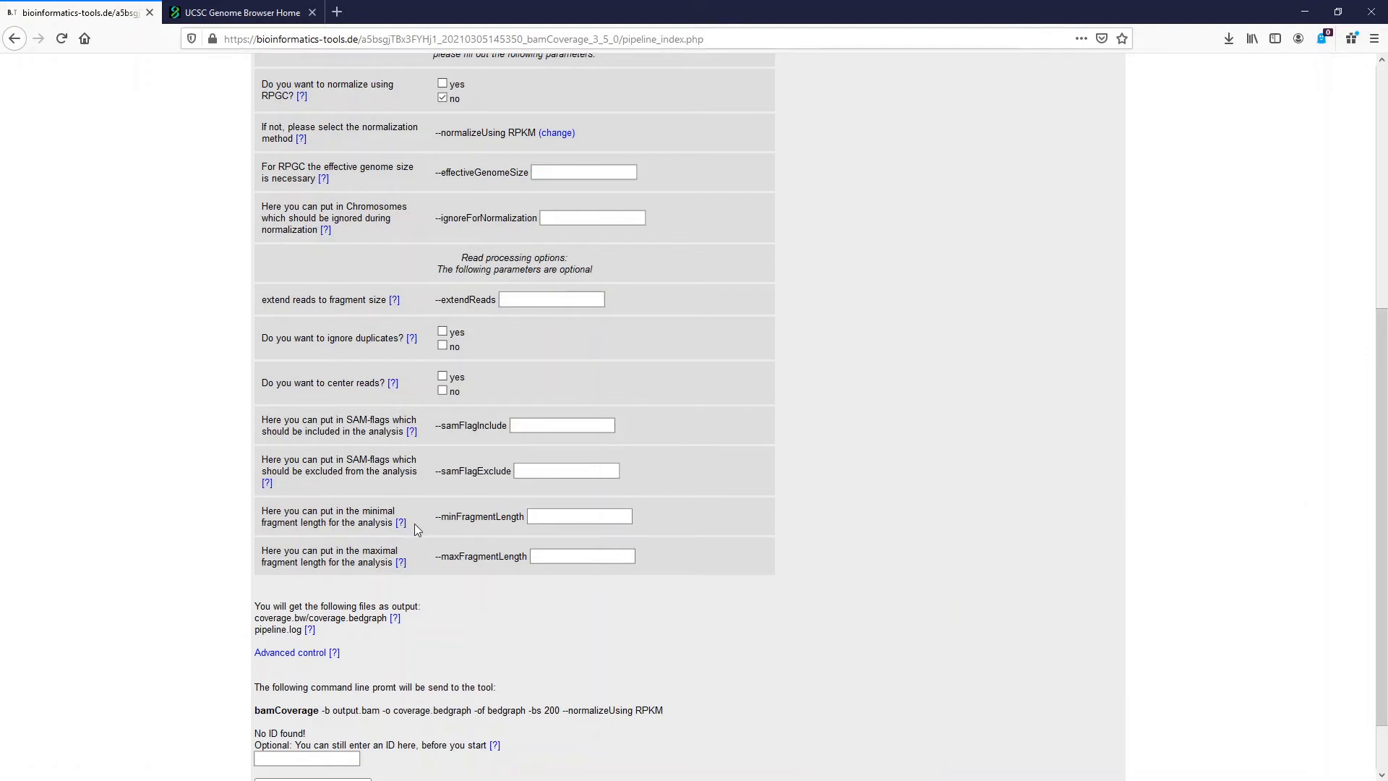
Step: Run the bamCoverage analysis with the RPKM settings and save the resulting coverage.bedgraph file to the computer
scroll(416, 528, "down", 2)
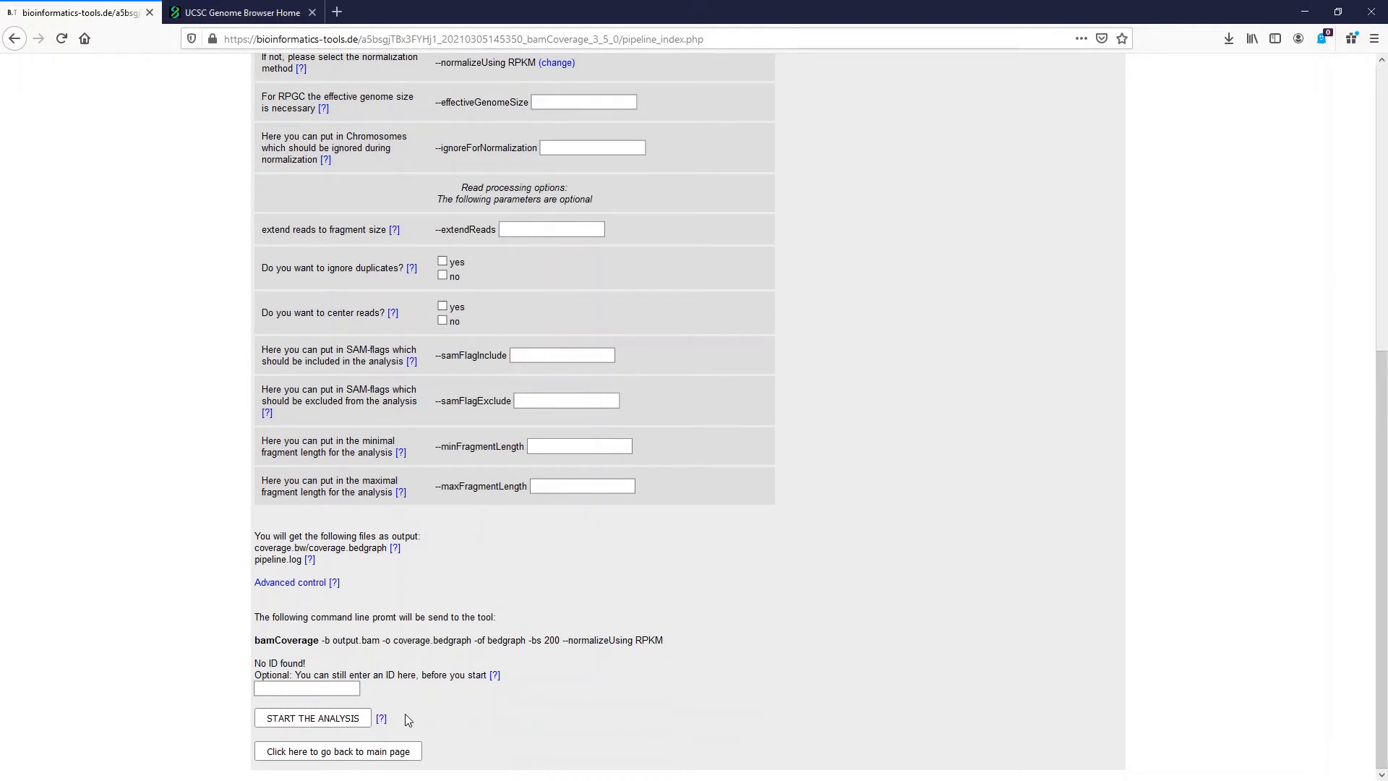
left_click(311, 718)
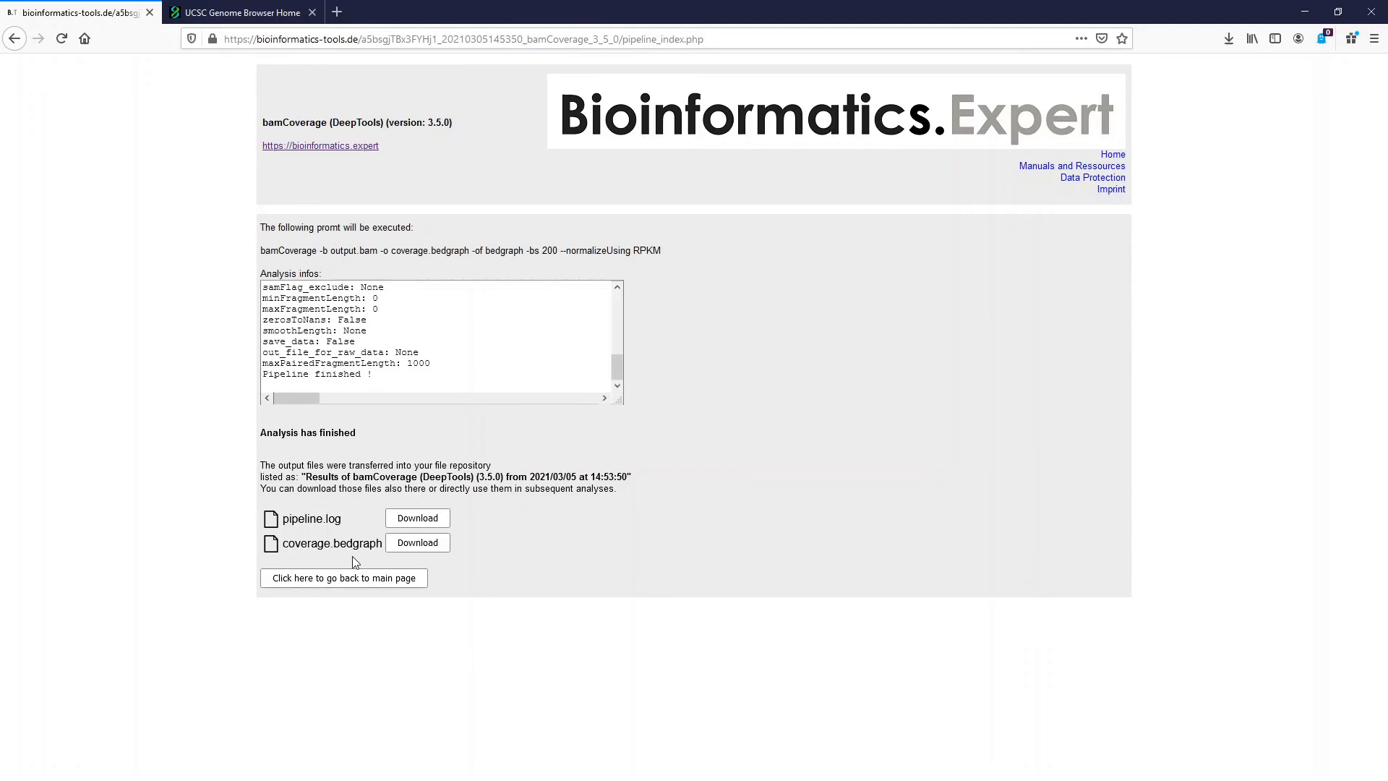
left_click(416, 543)
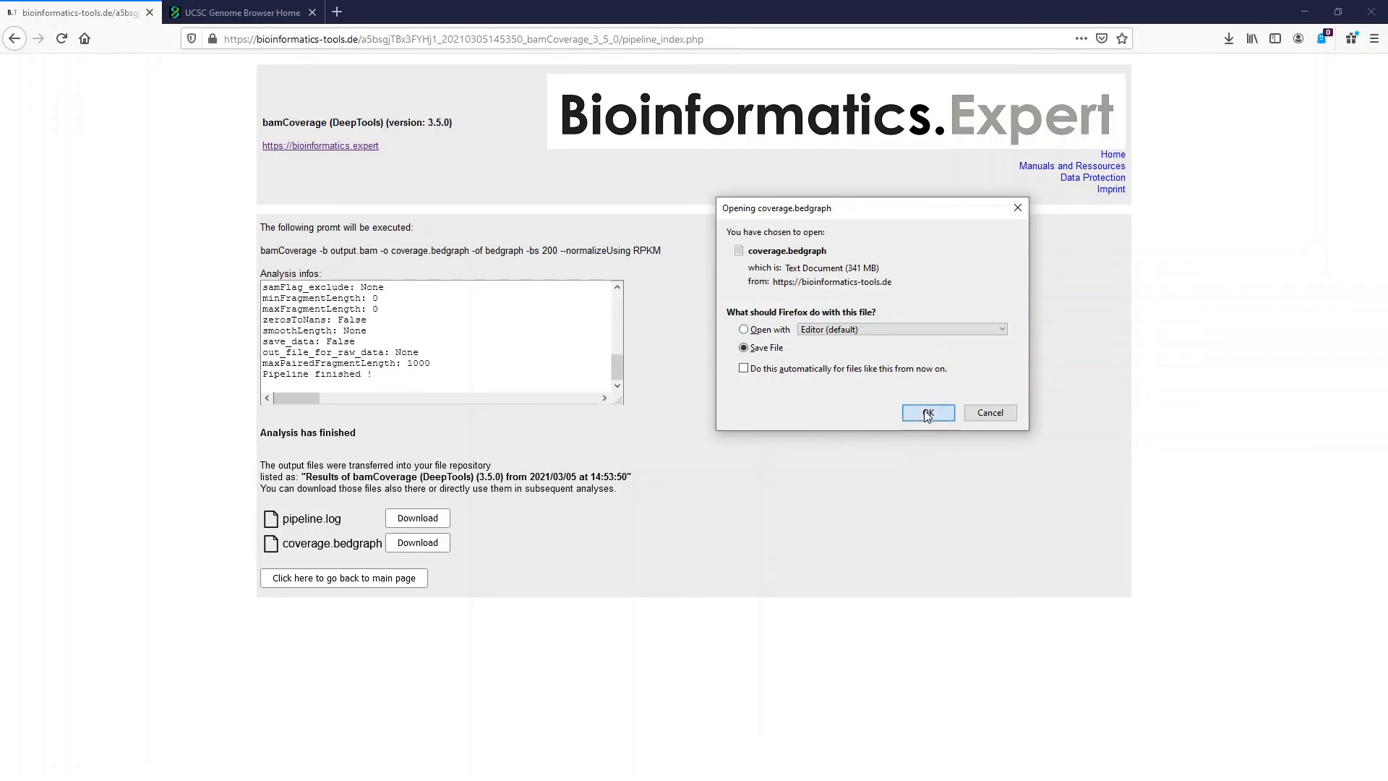
left_click(928, 414)
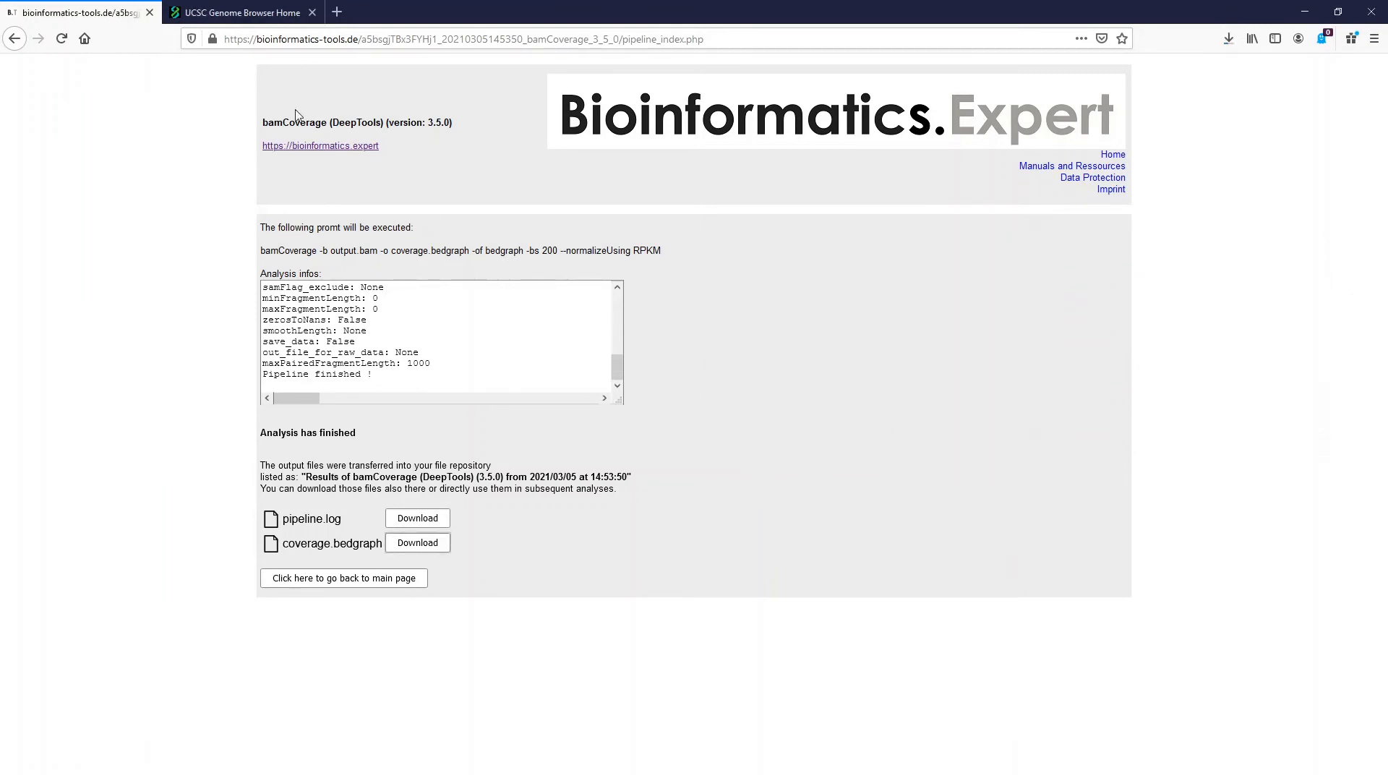
Step: Switch to the UCSC Genome Browser and open the human Dec. 2013 (GRCh38/hg38) assembly on the genome-euro.ucsc.edu mirror
left_click(227, 14)
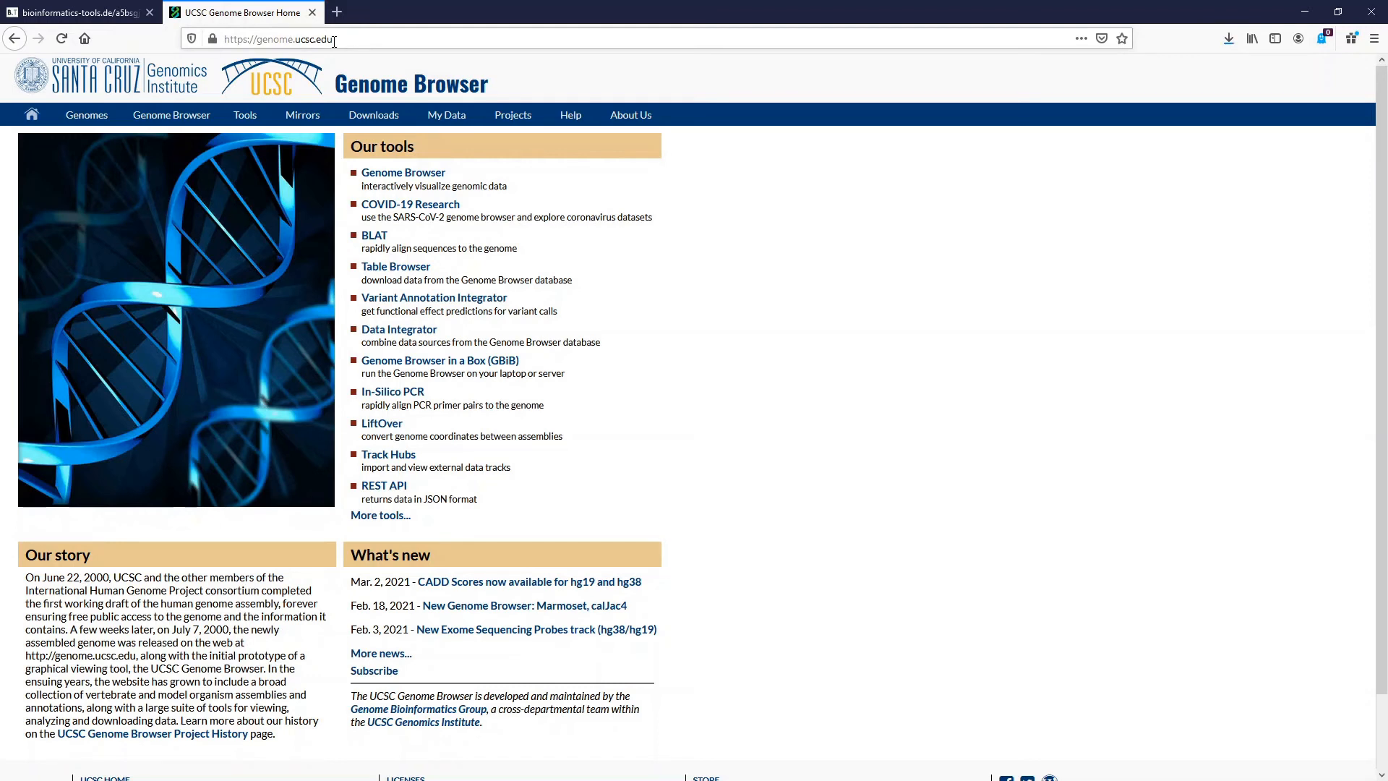
left_click(407, 177)
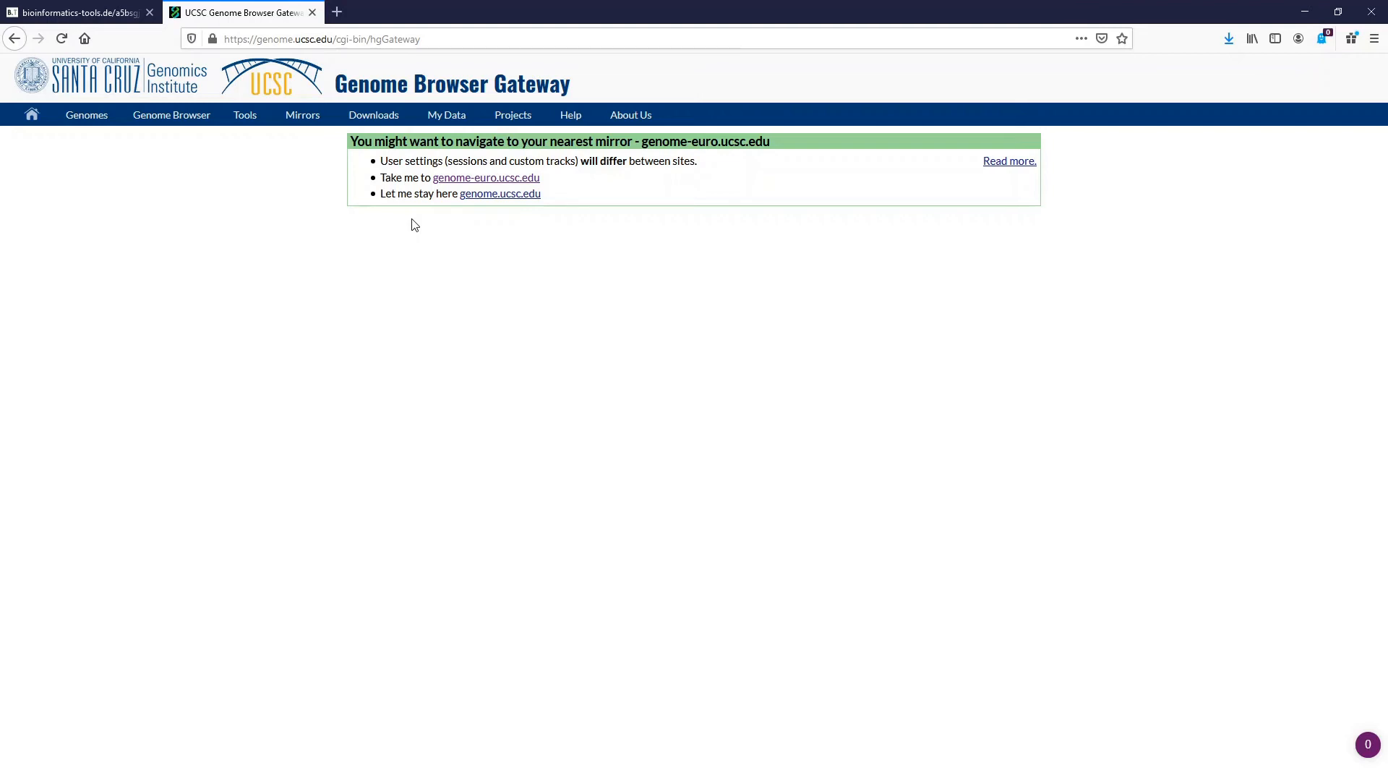
left_click(468, 182)
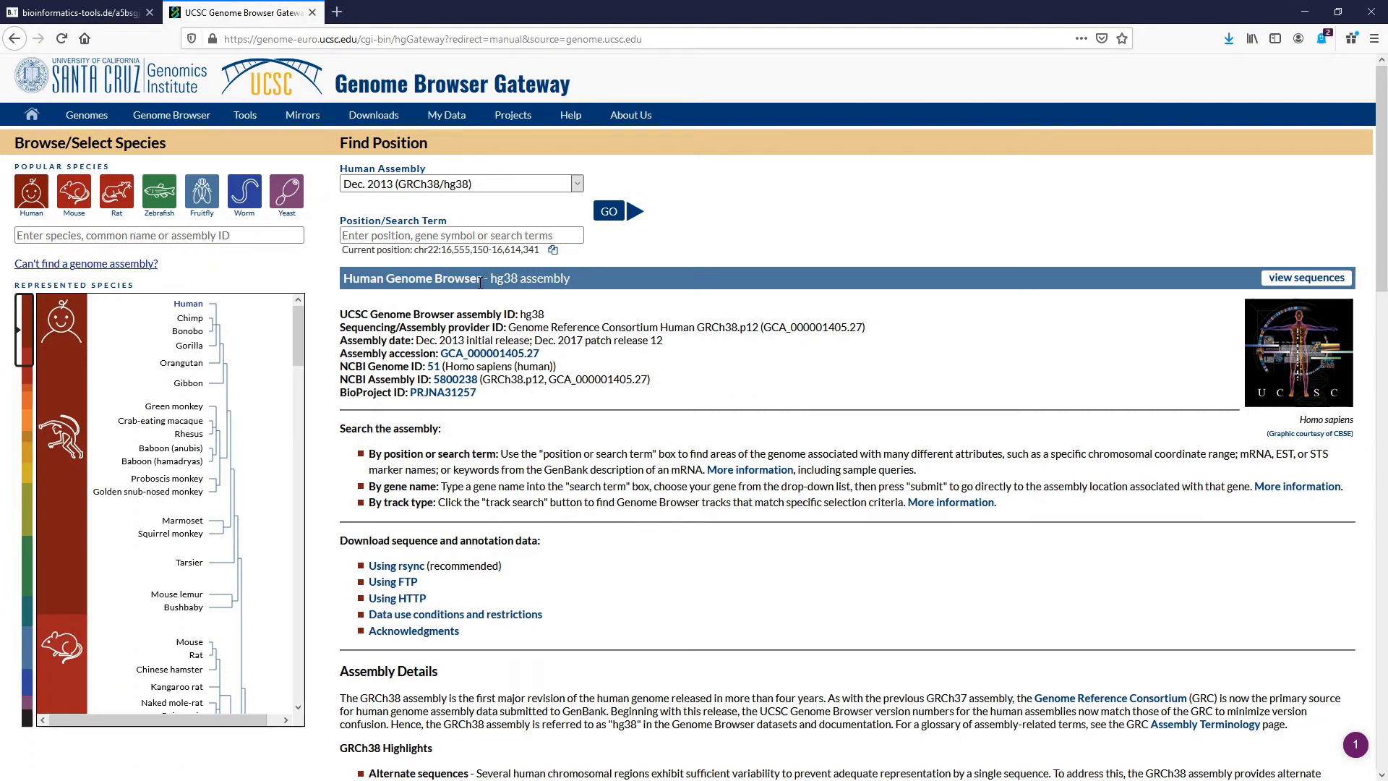
left_click(431, 187)
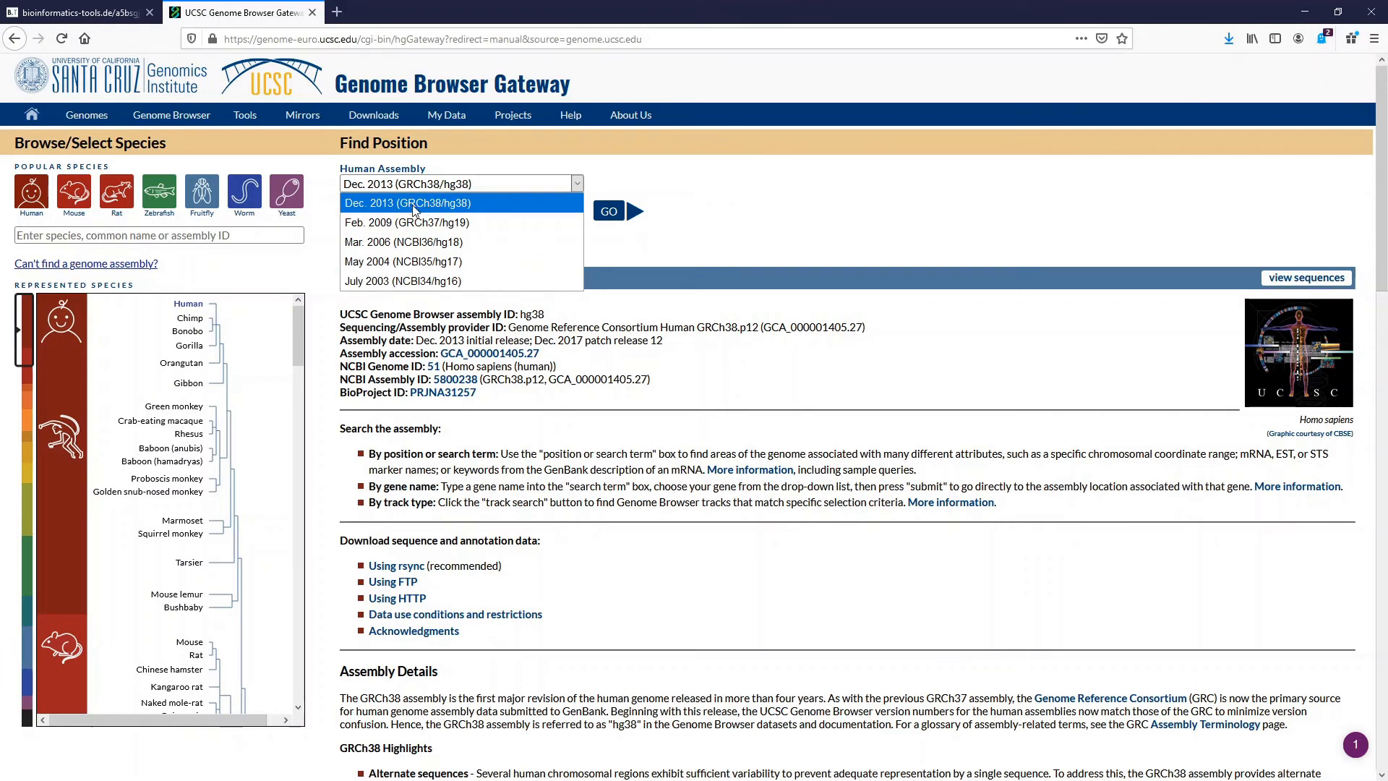
left_click(431, 206)
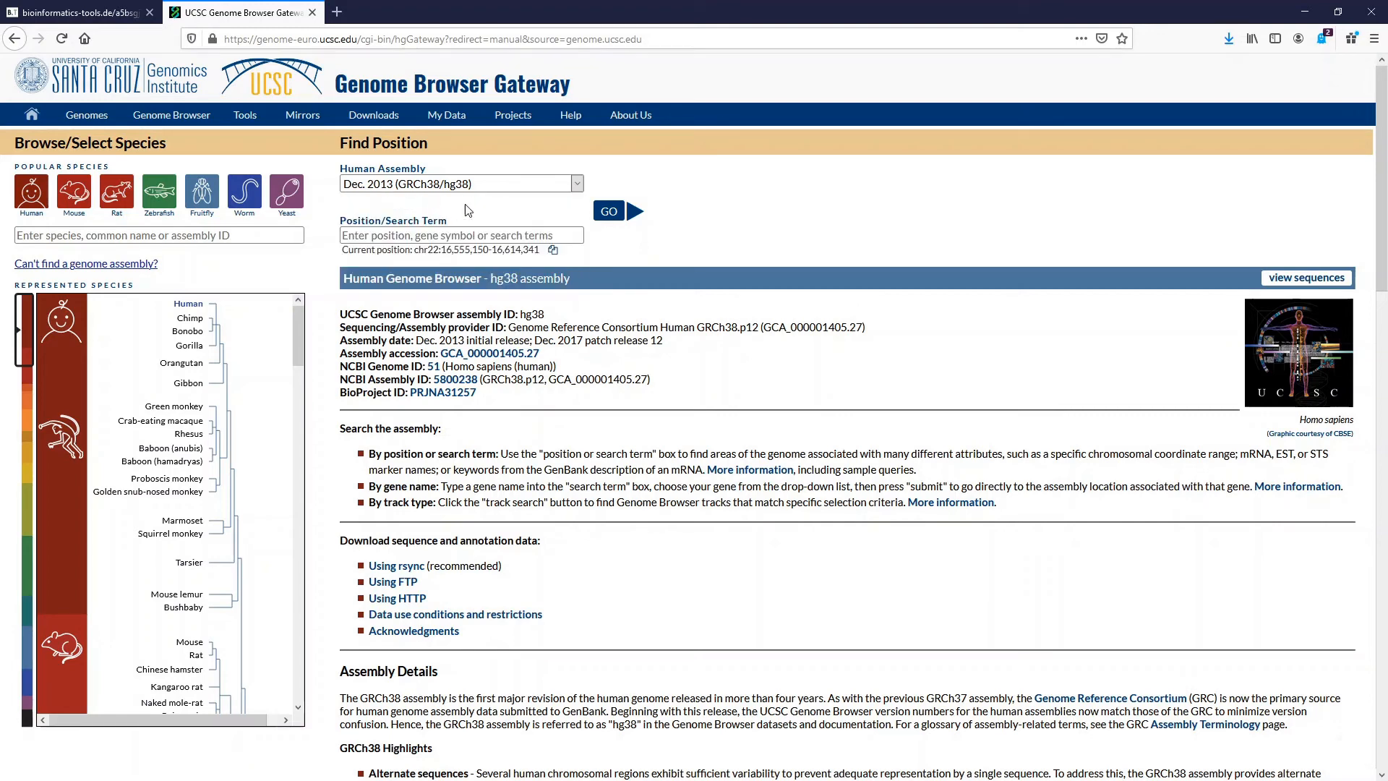
left_click(608, 211)
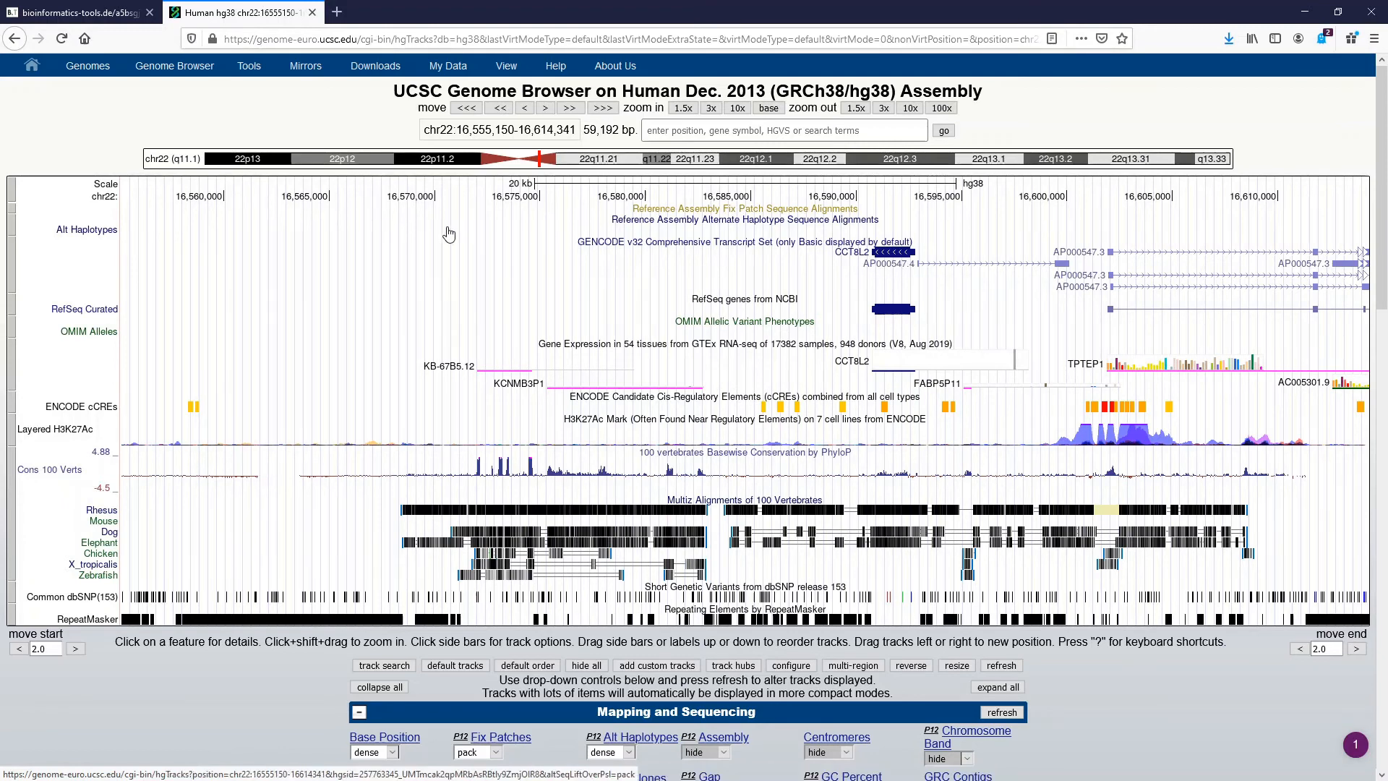
Step: Upload coverage.bedgraph as a custom track for the hg38 assembly
scroll(335, 274, "down", 2)
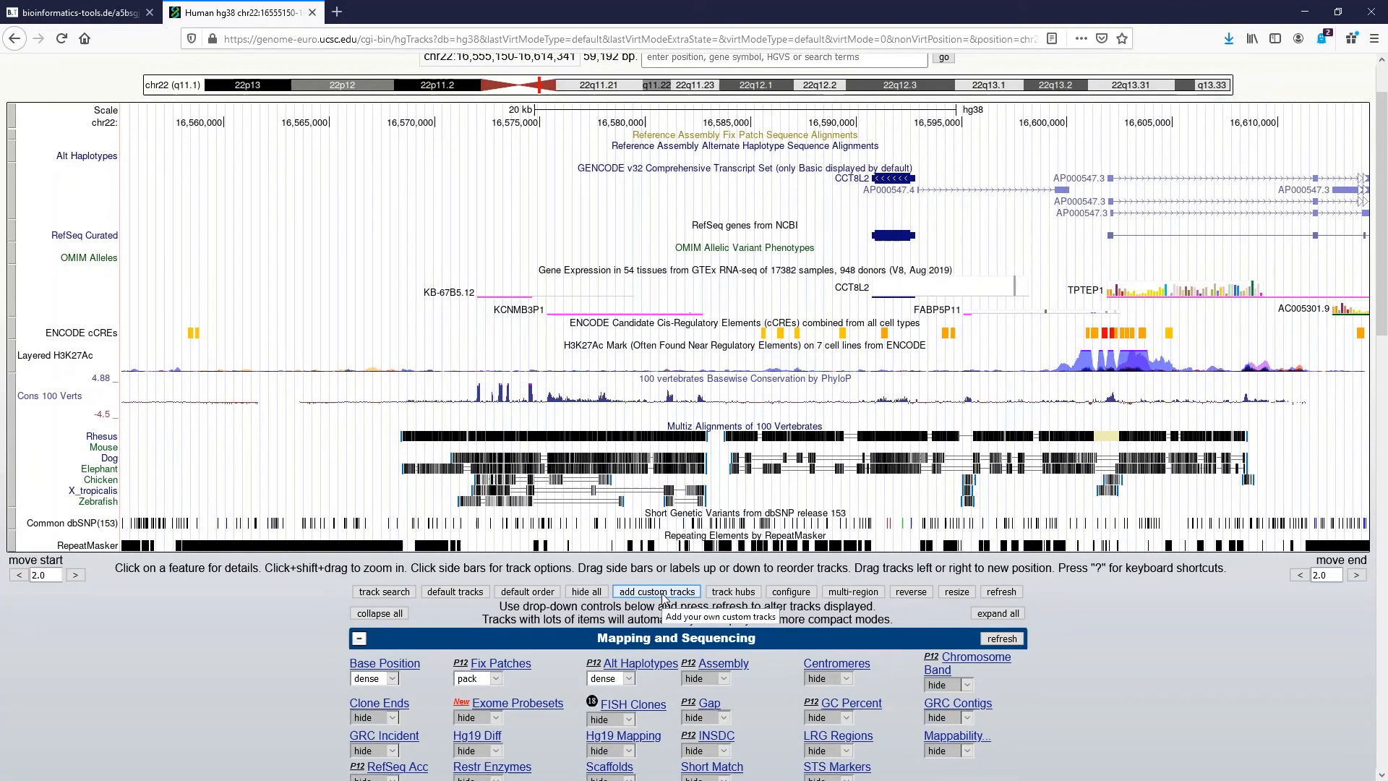
left_click(664, 596)
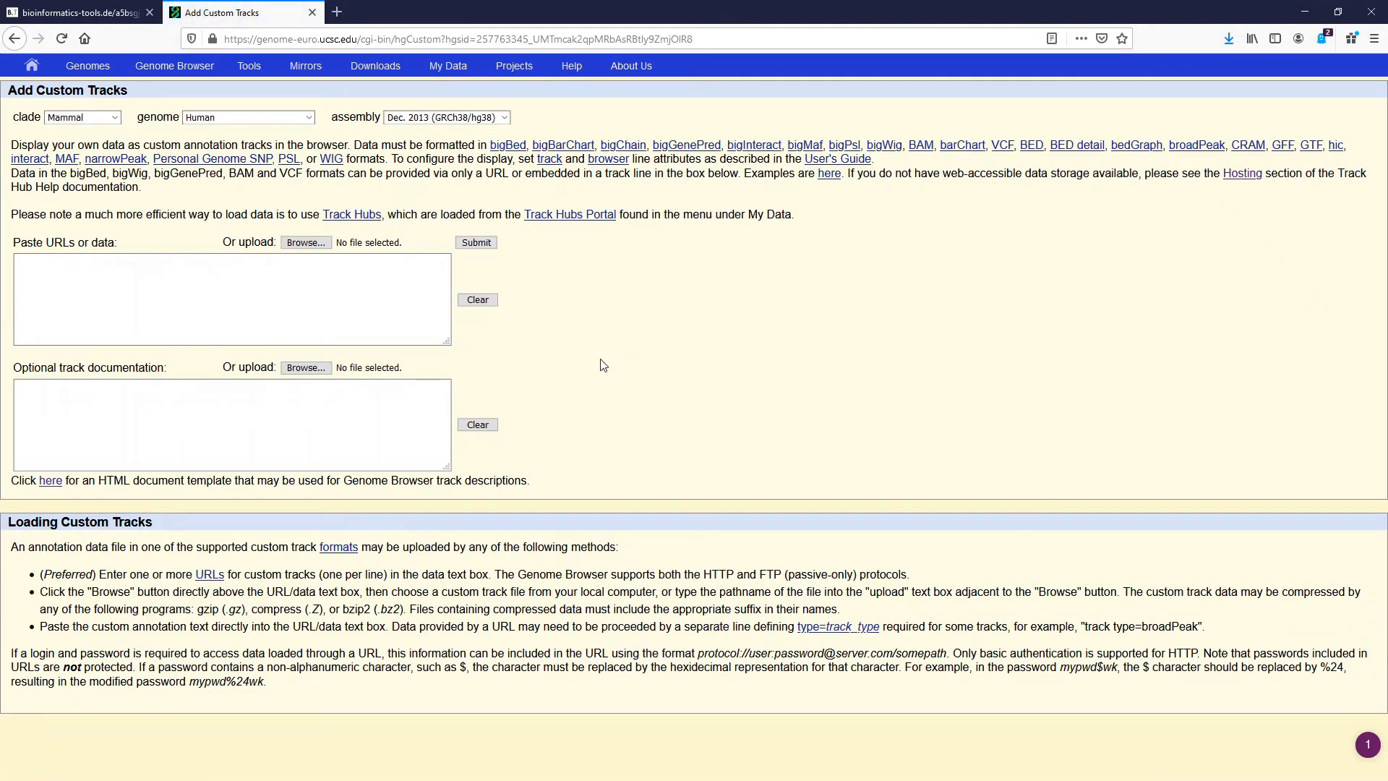
left_click(305, 243)
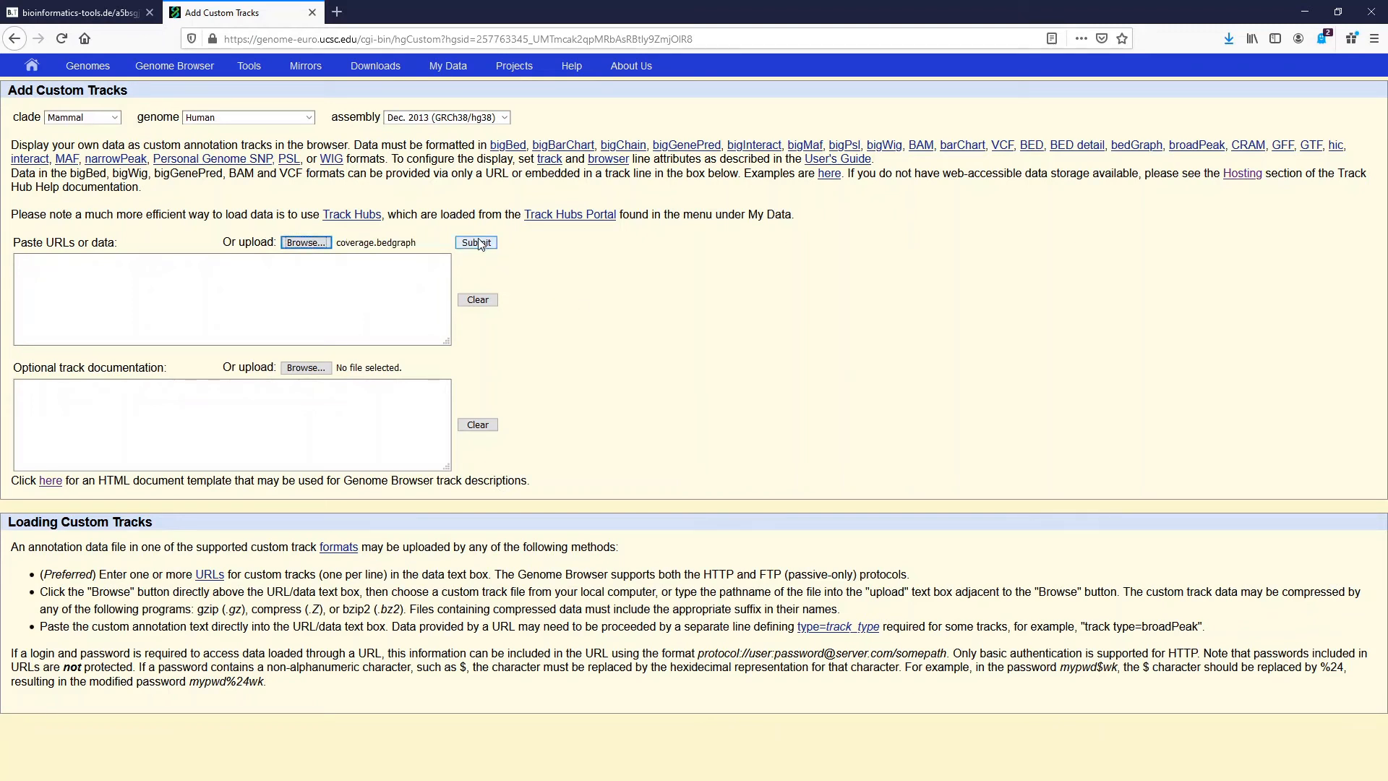
left_click(480, 244)
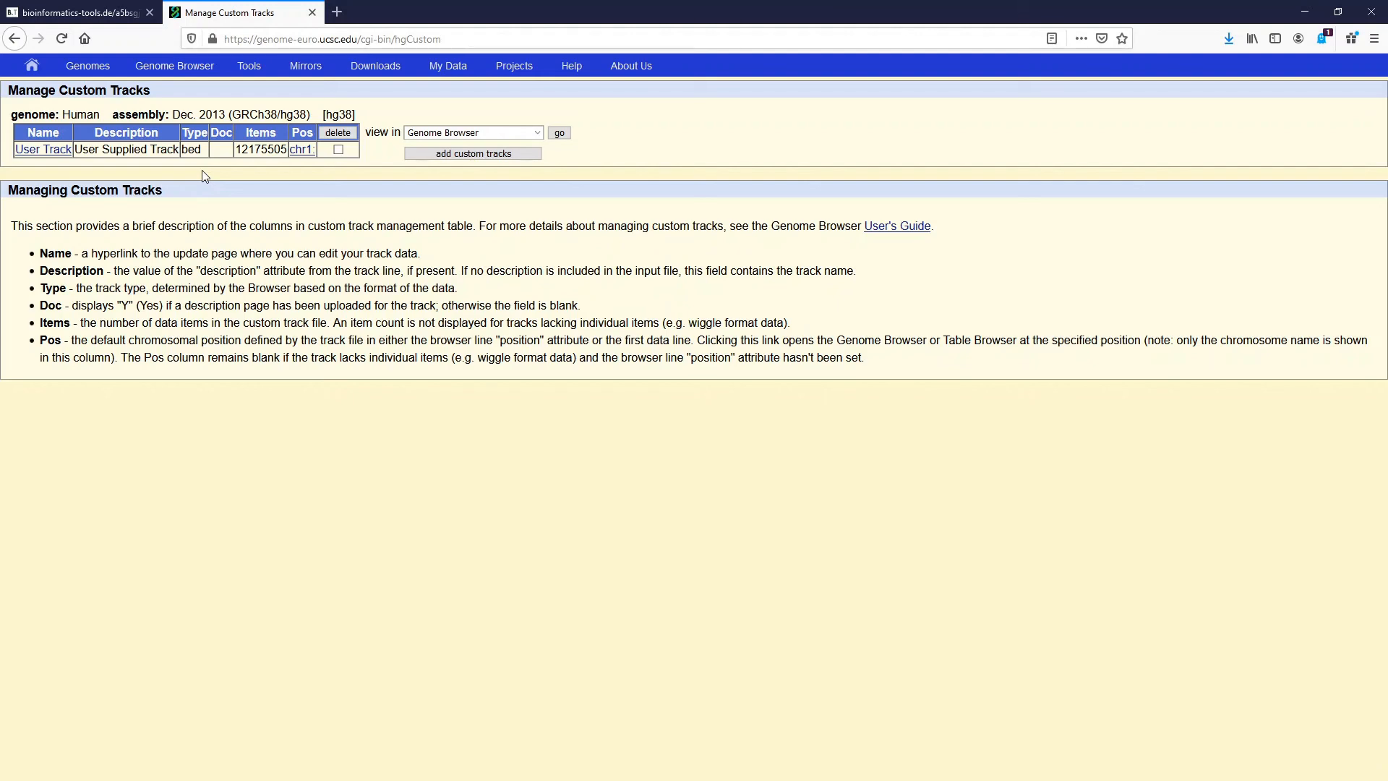
Step: Add type='bedGraph' to the user track's configuration and resubmit it with coverage.bedgraph as the replacement data
left_click(37, 150)
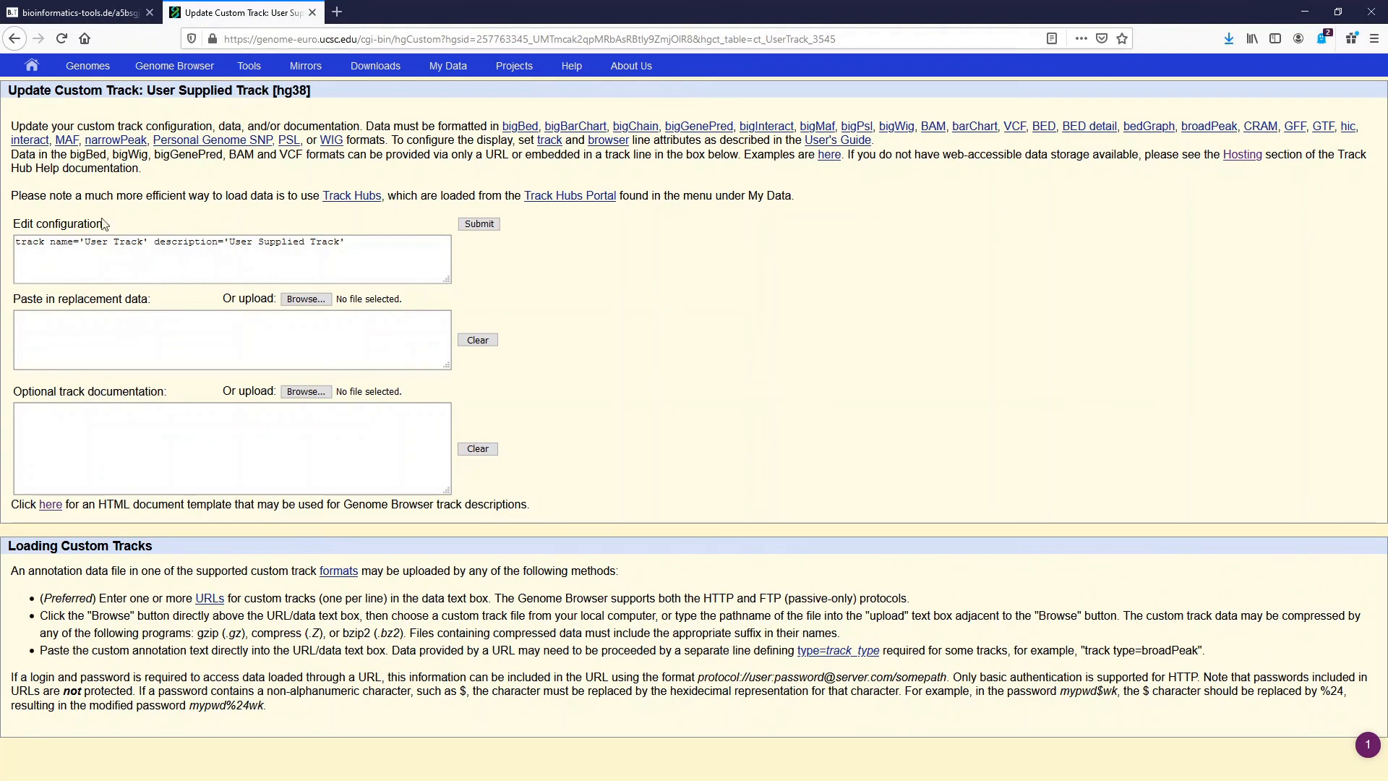
left_click(42, 256)
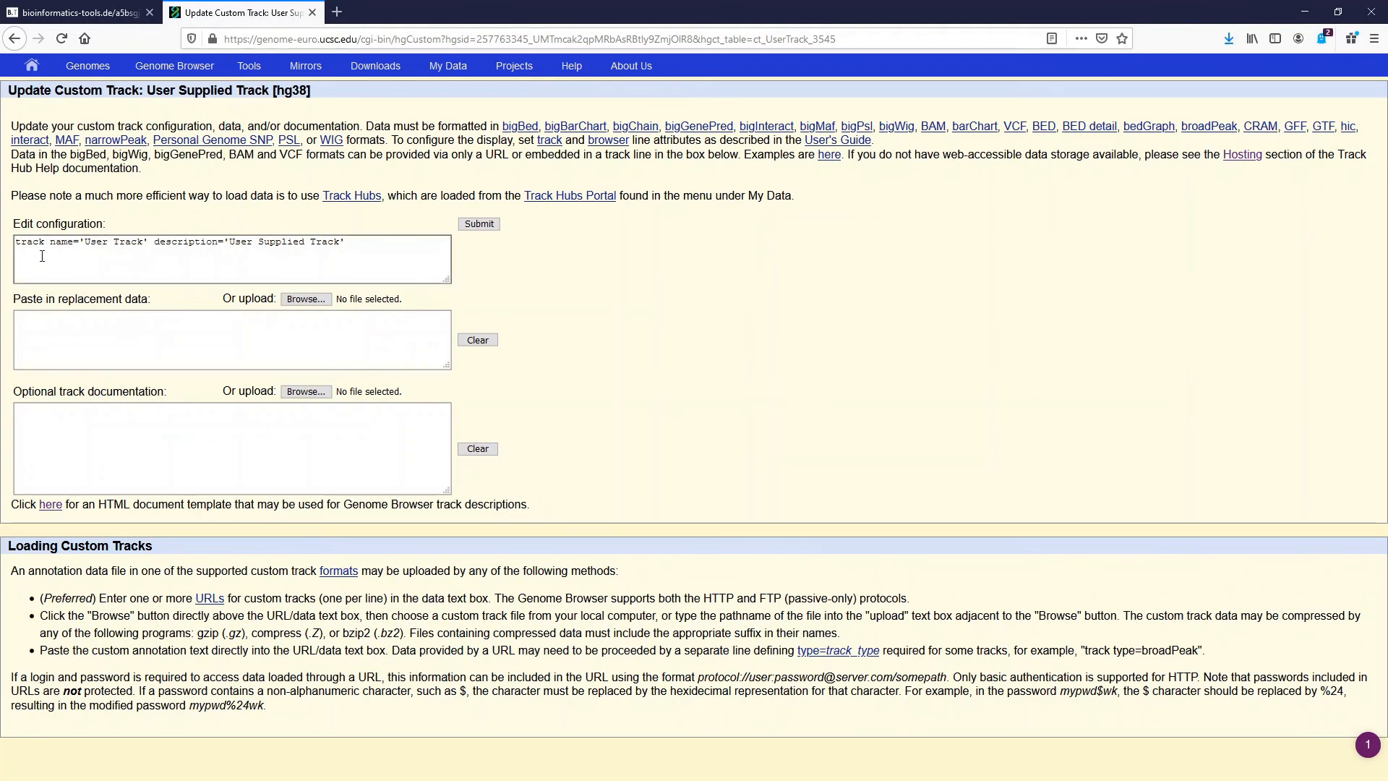
left_click(356, 240)
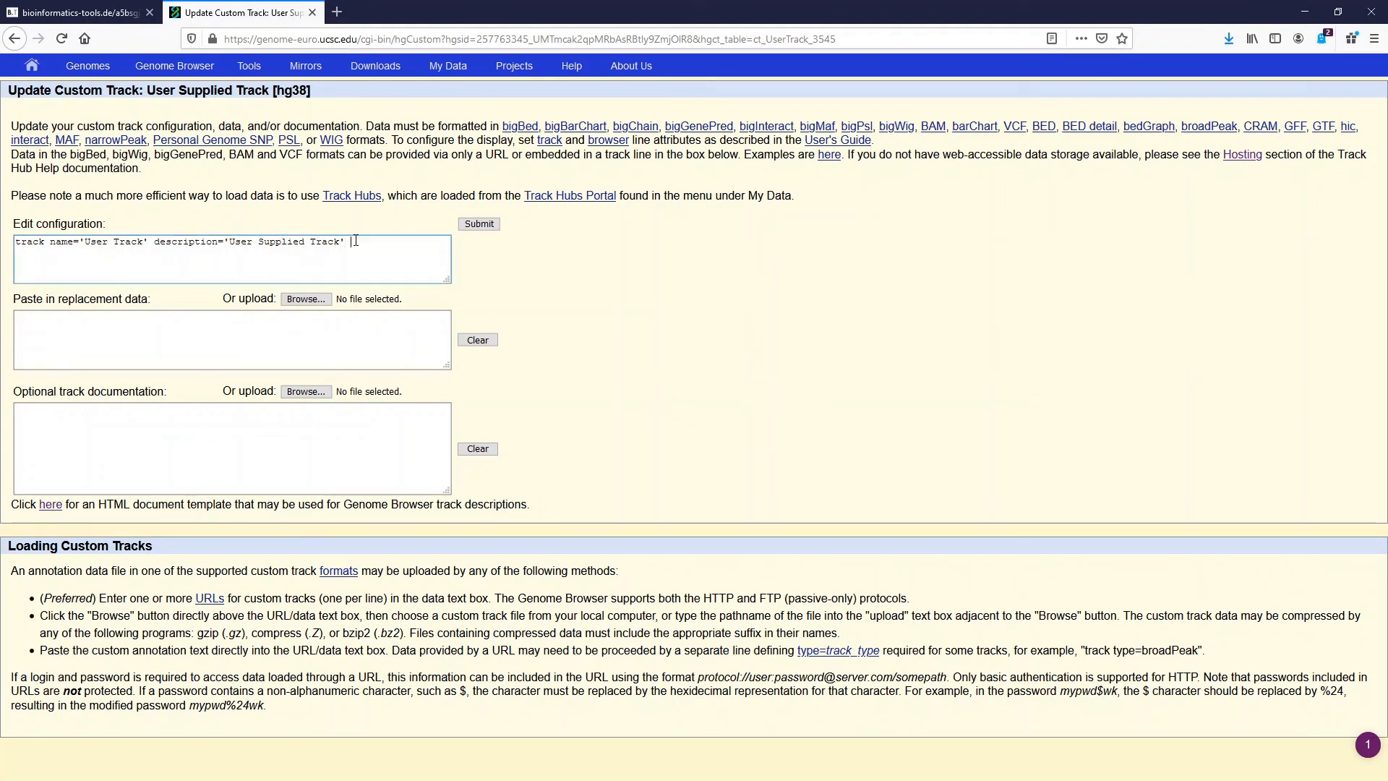
type("type")
key("BackSpace")
key("BackSpace")
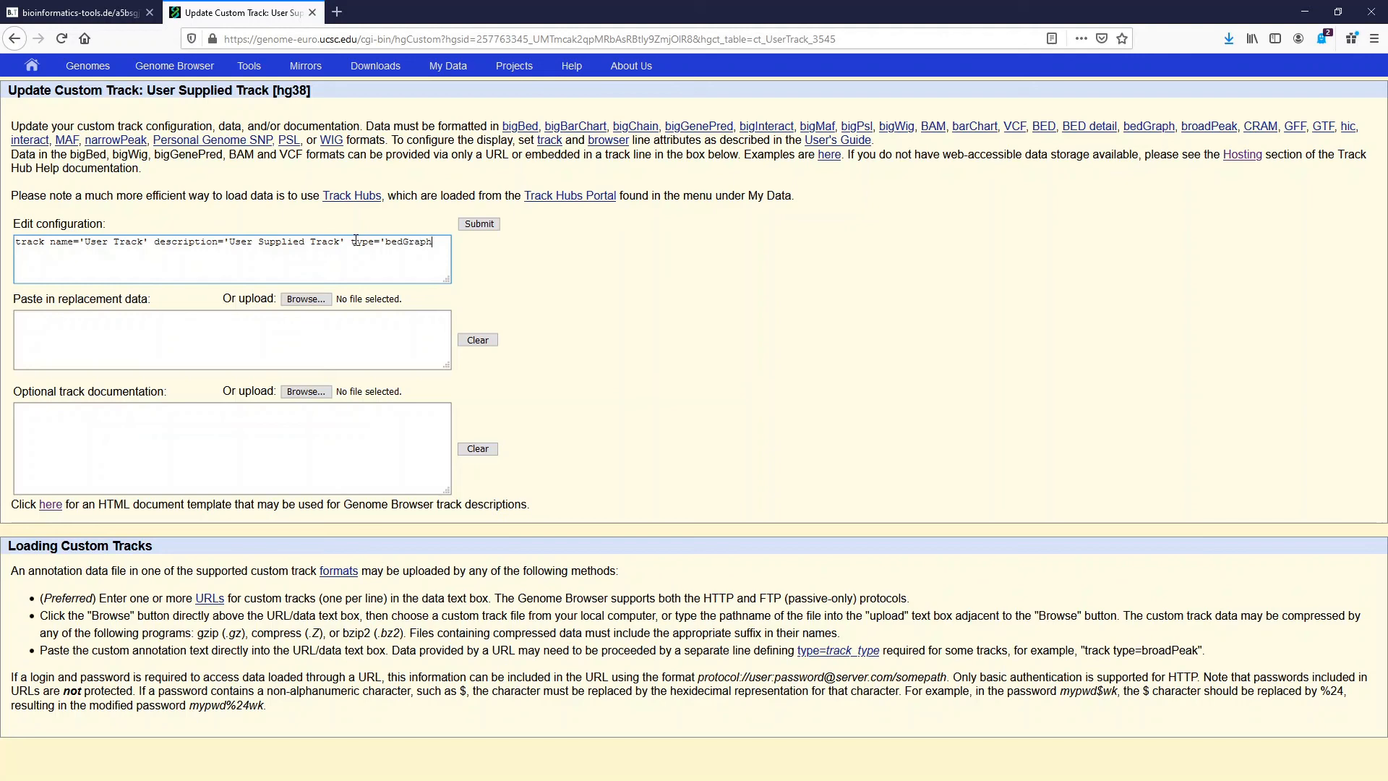
type("'")
left_click(304, 298)
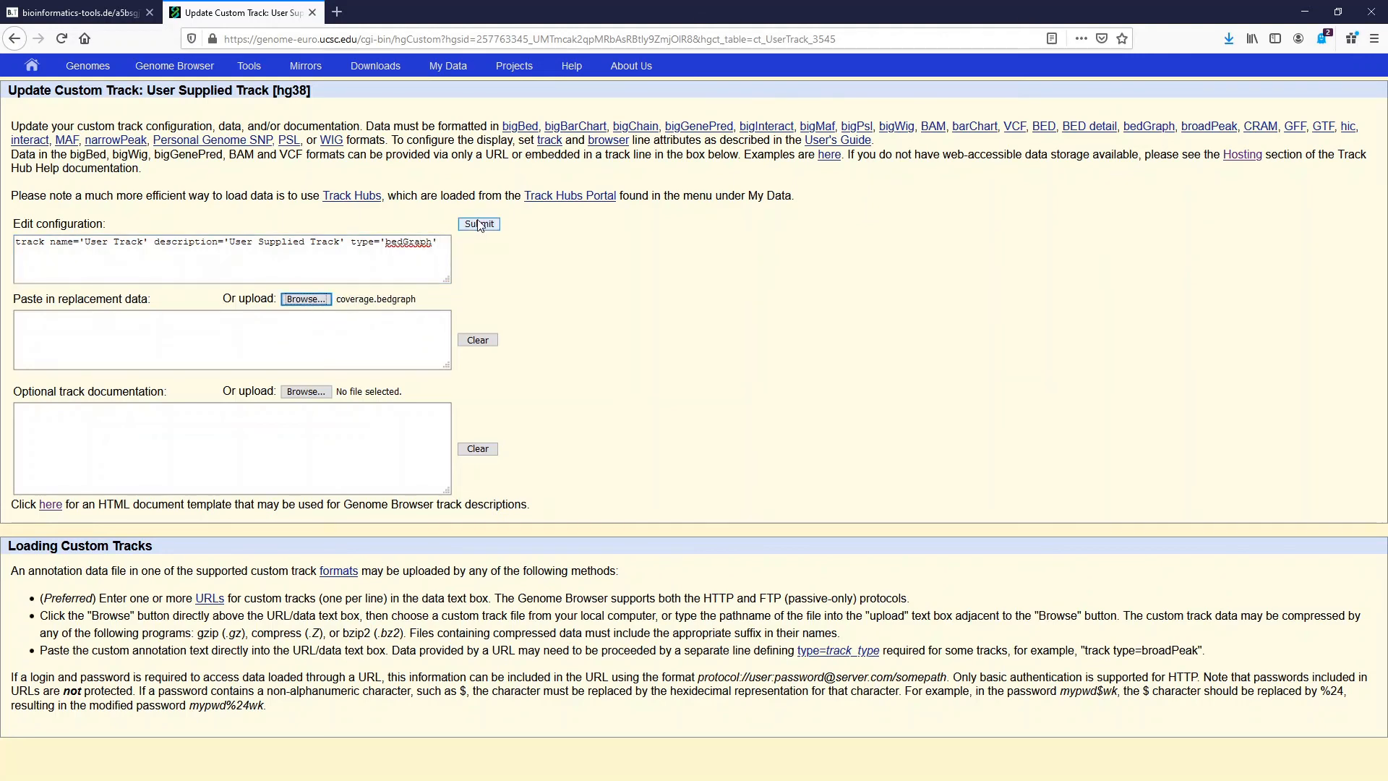
left_click(479, 224)
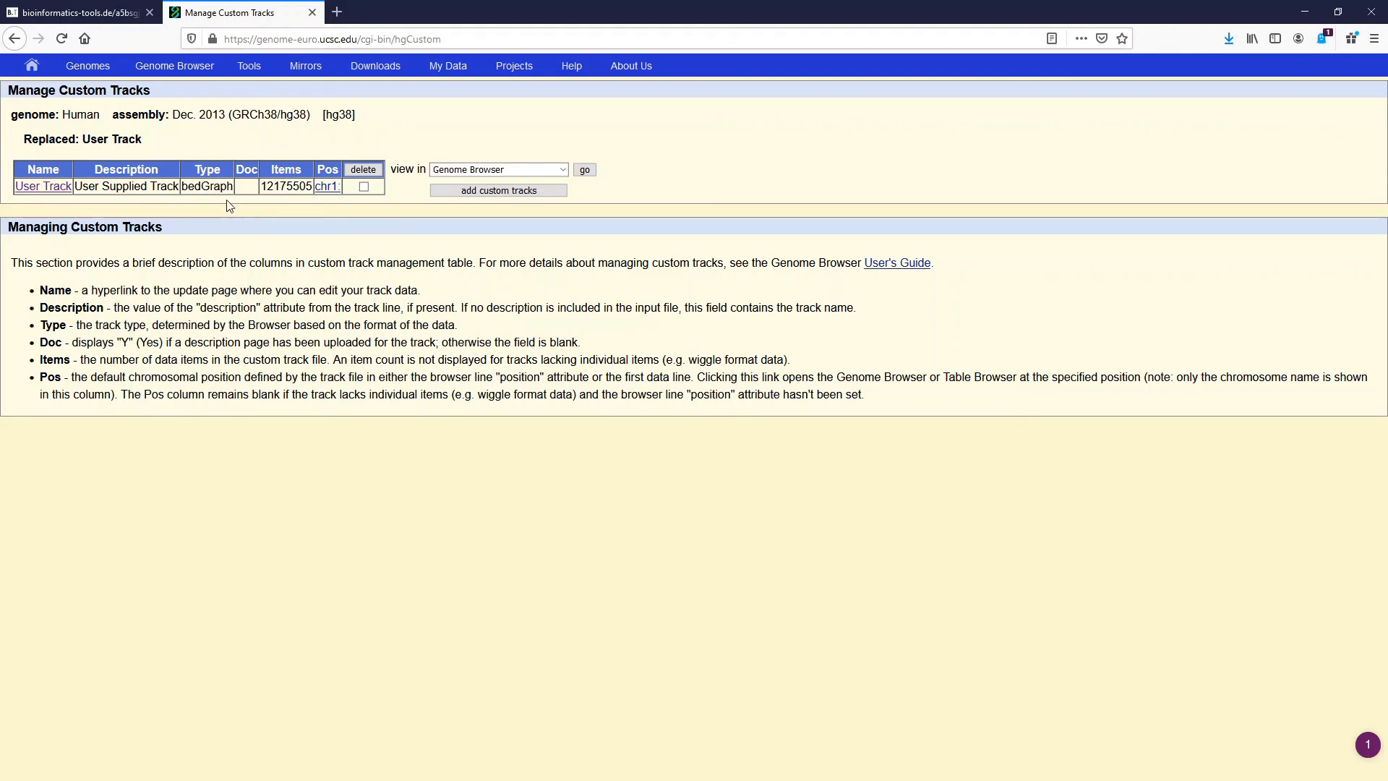
Step: Show the custom track in the Genome Browser and go to chr22
left_click(585, 170)
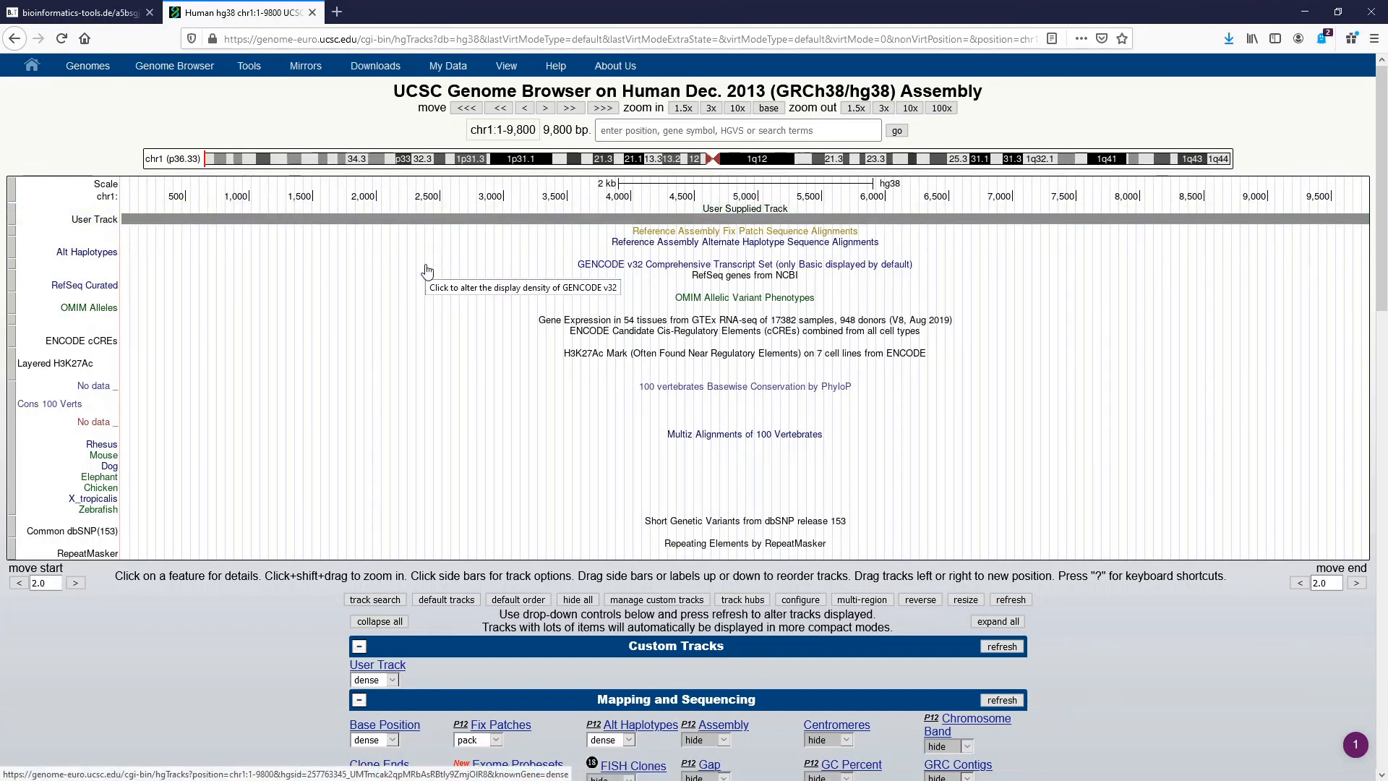
left_click(628, 131)
type("c")
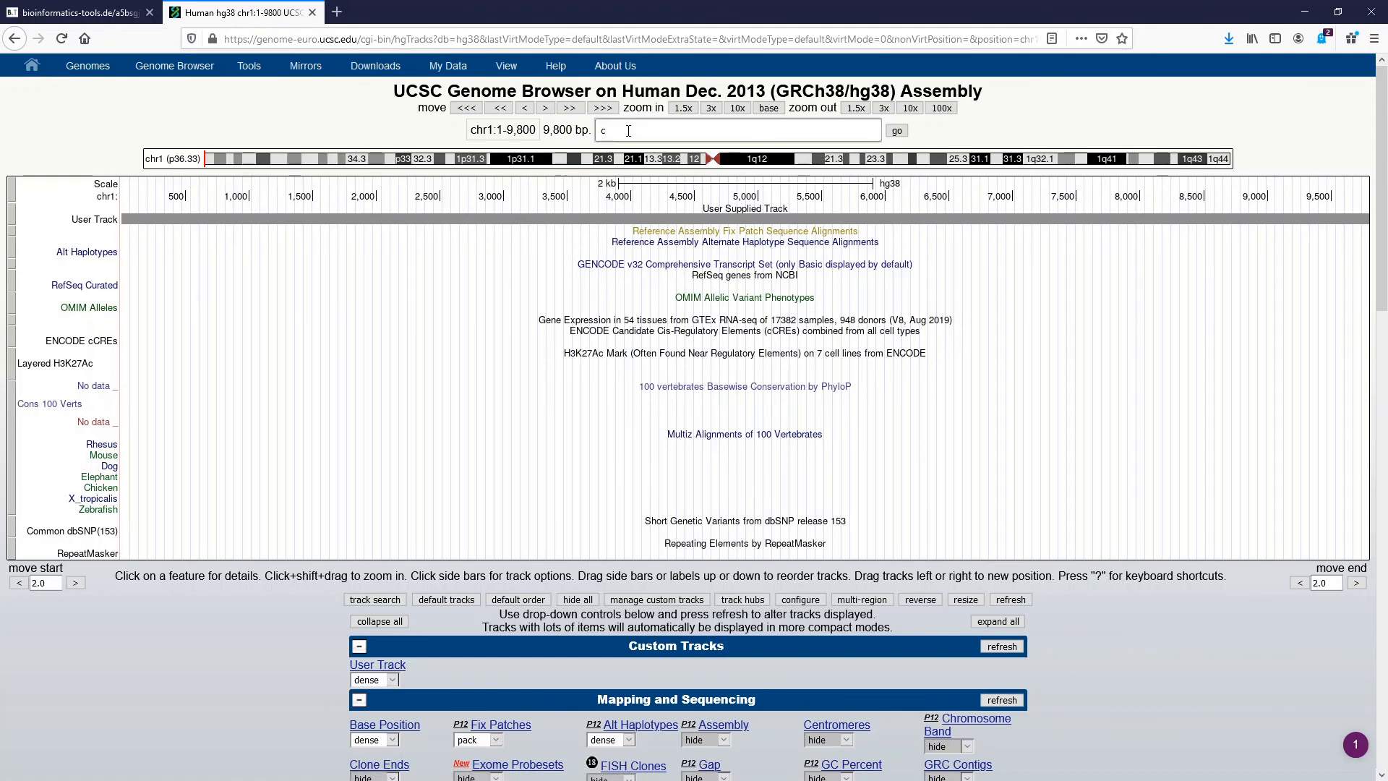
type("hr22")
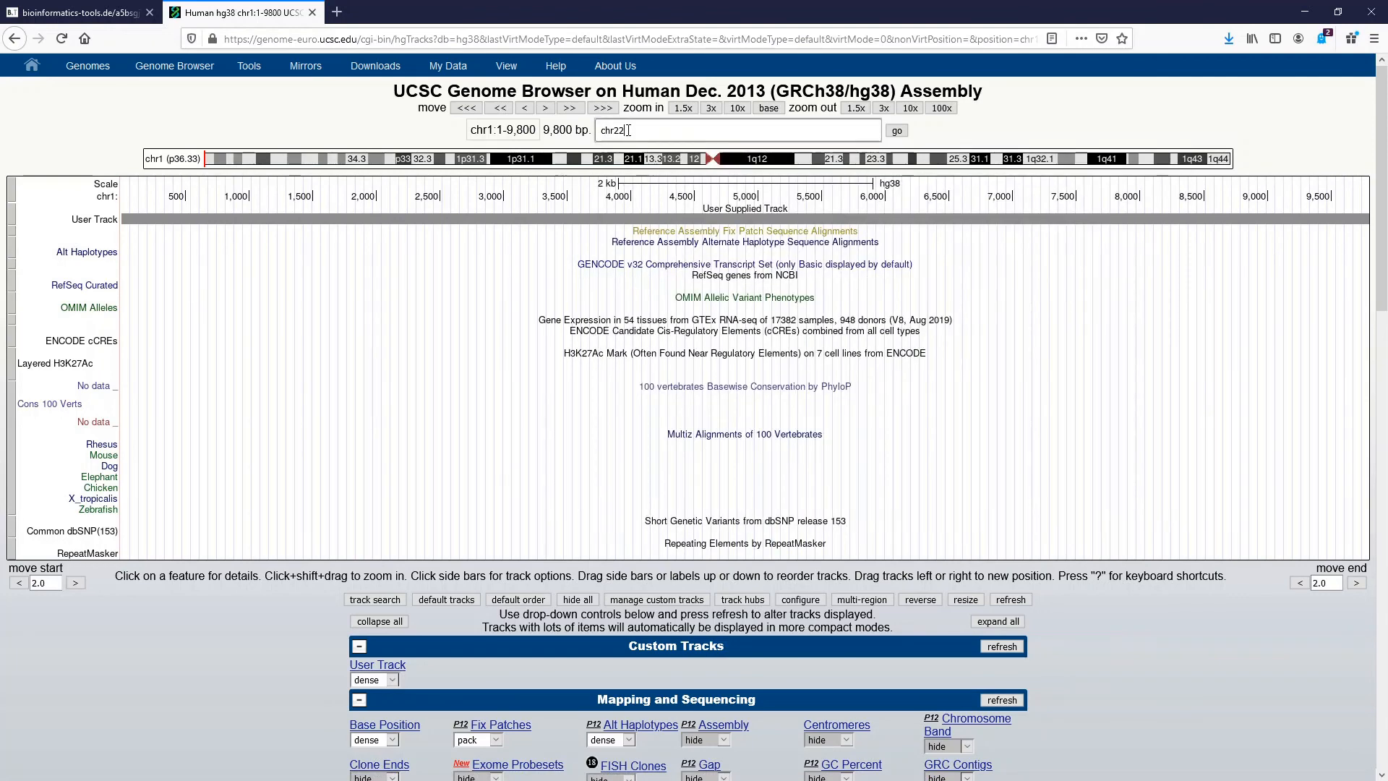
left_click(907, 132)
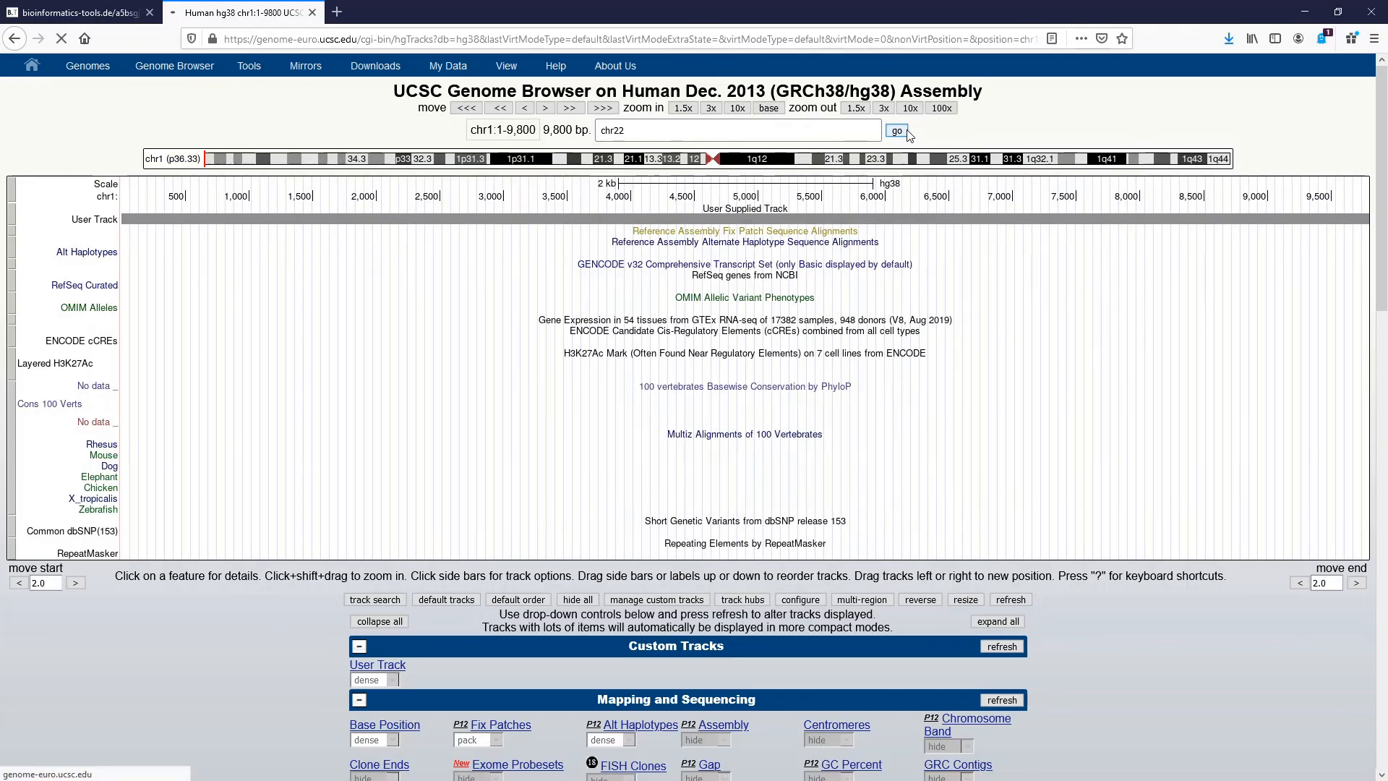
Step: Set the custom User Track's display mode to full and refresh the browser view
scroll(382, 456, "down", 5)
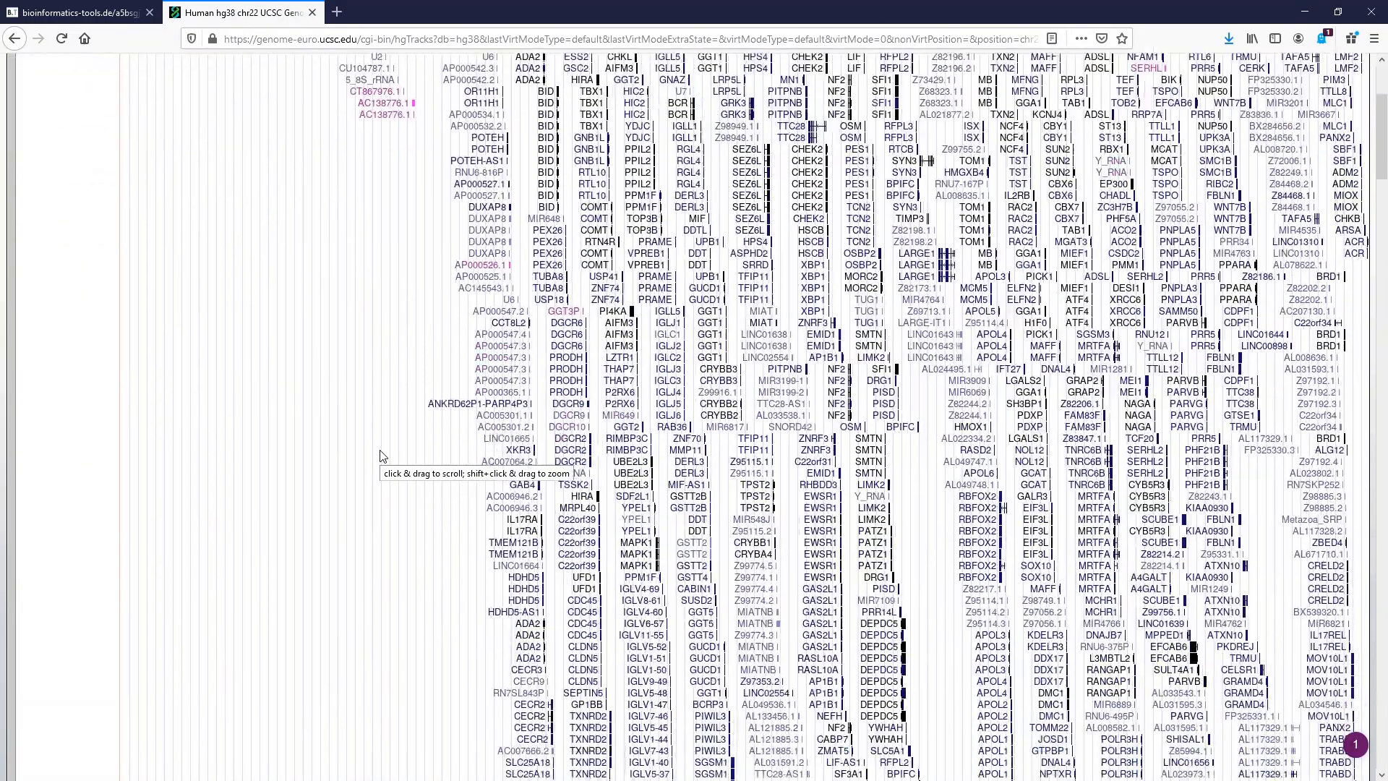
scroll(382, 456, "down", 10)
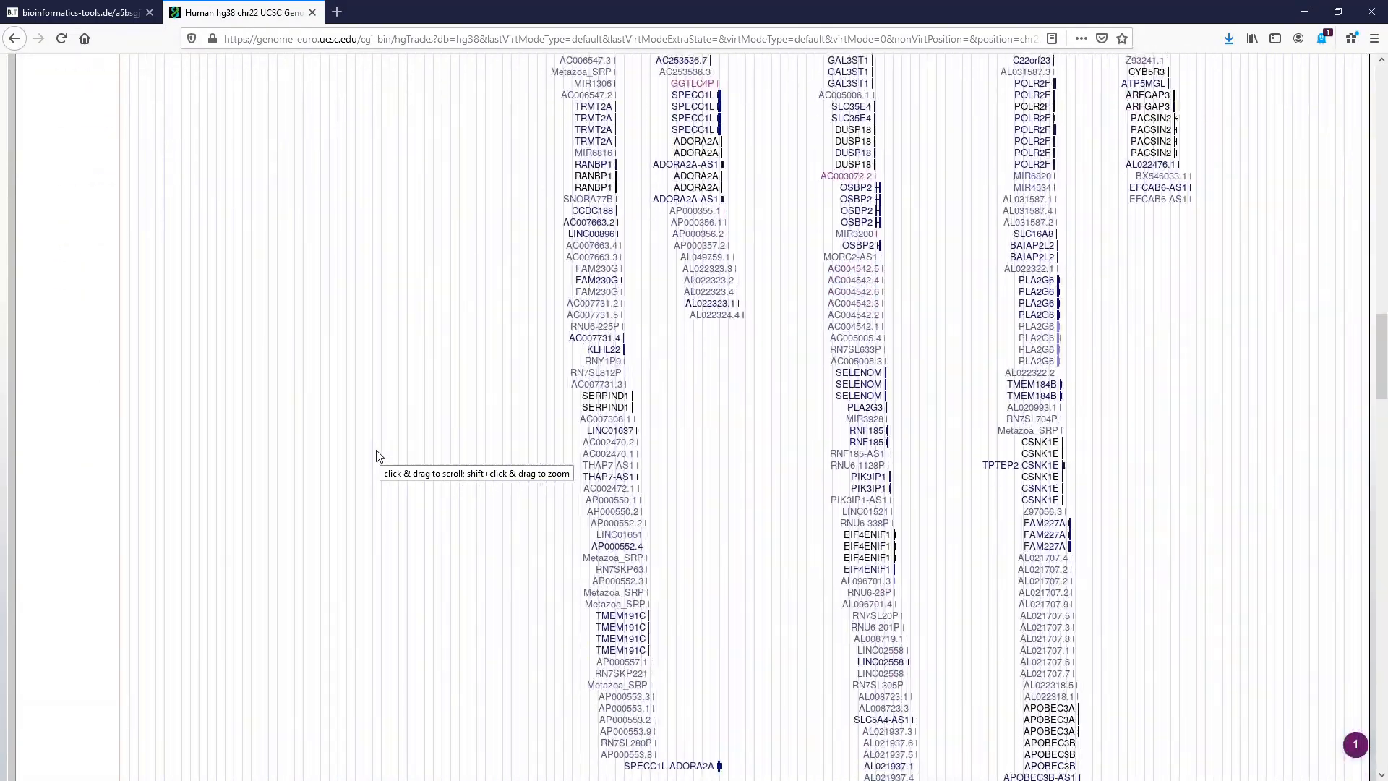
scroll(376, 455, "down", 15)
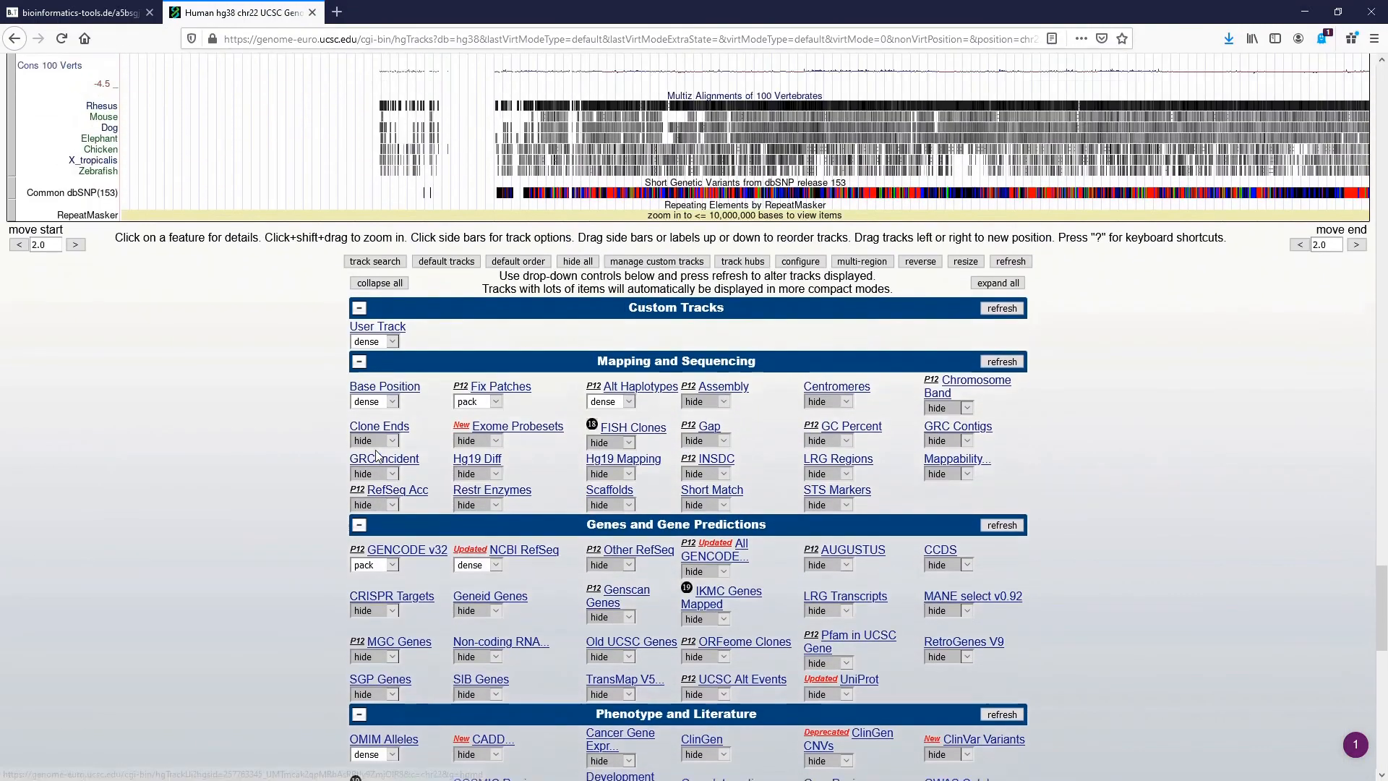
scroll(376, 456, "up", 1)
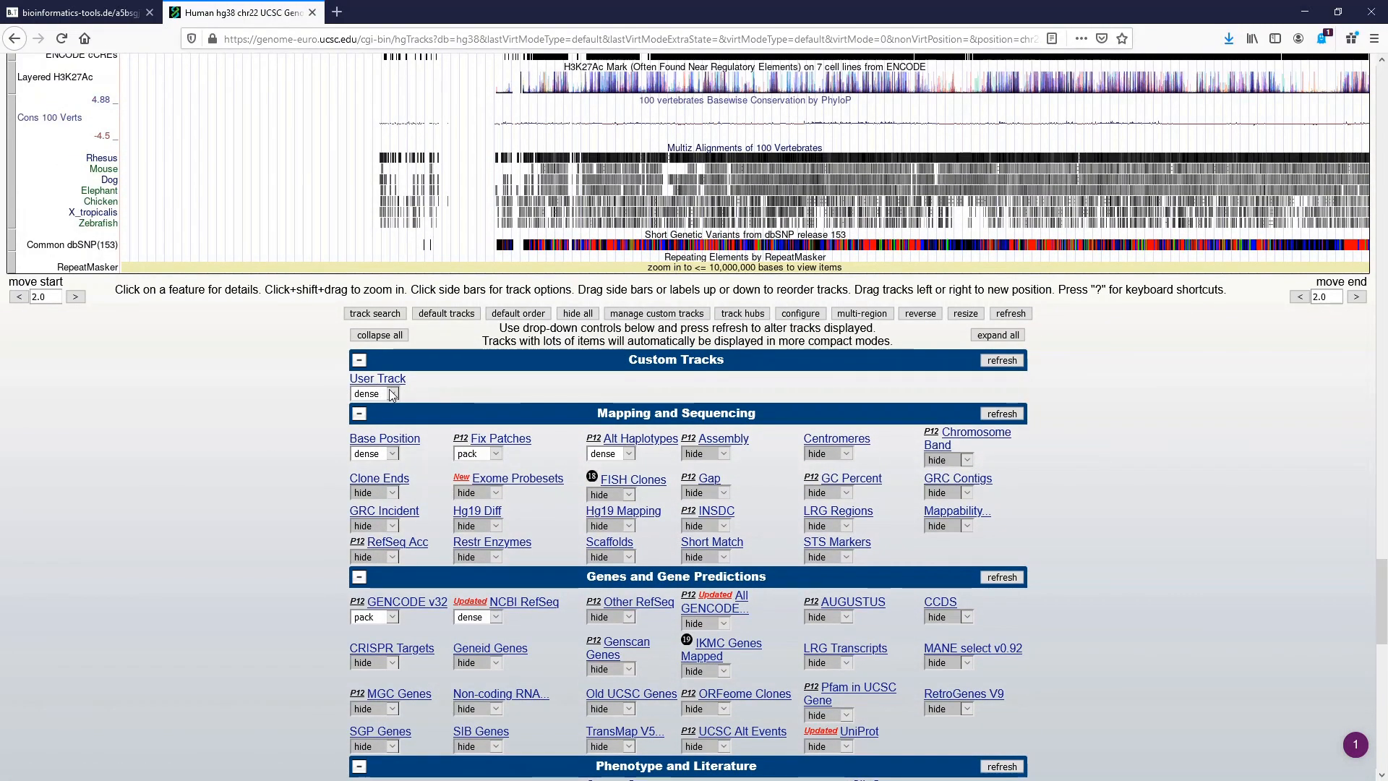
left_click(391, 394)
left_click(365, 451)
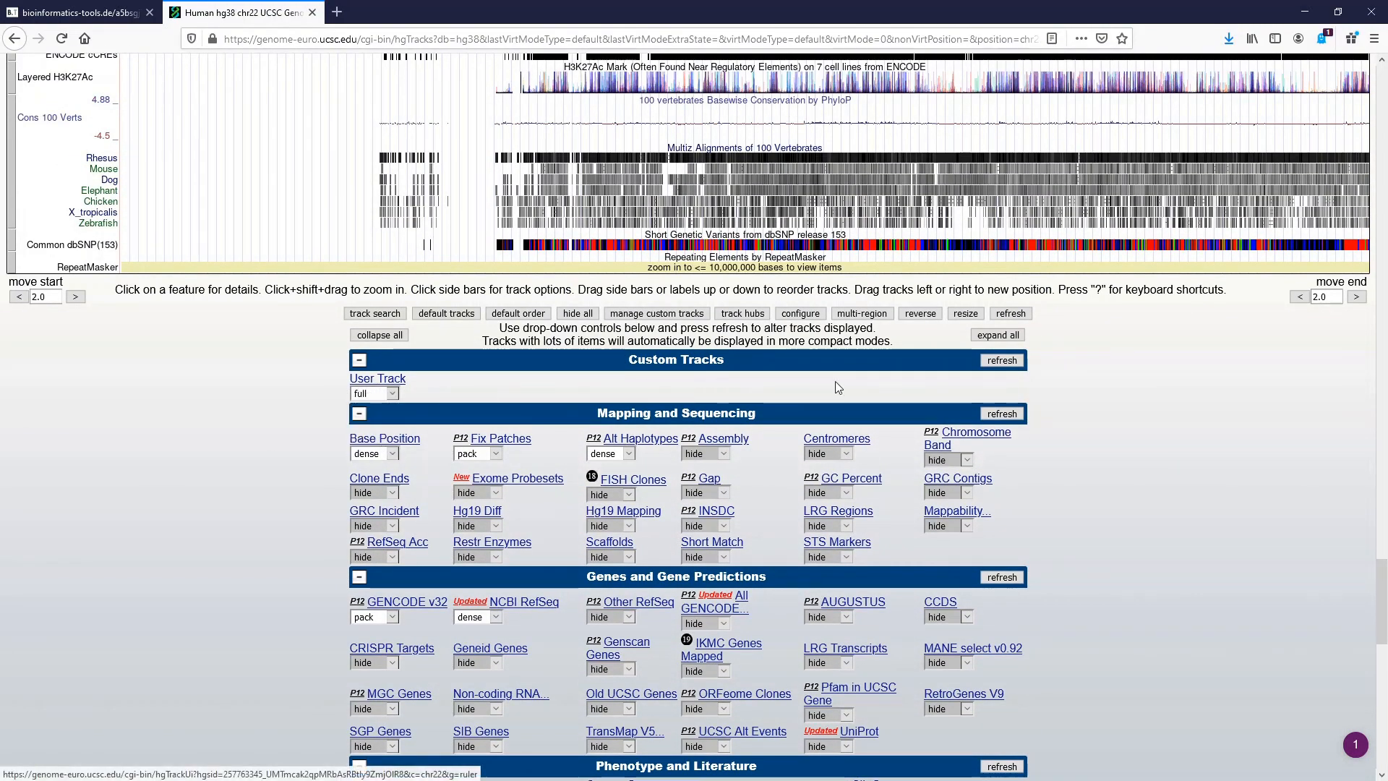
left_click(1002, 360)
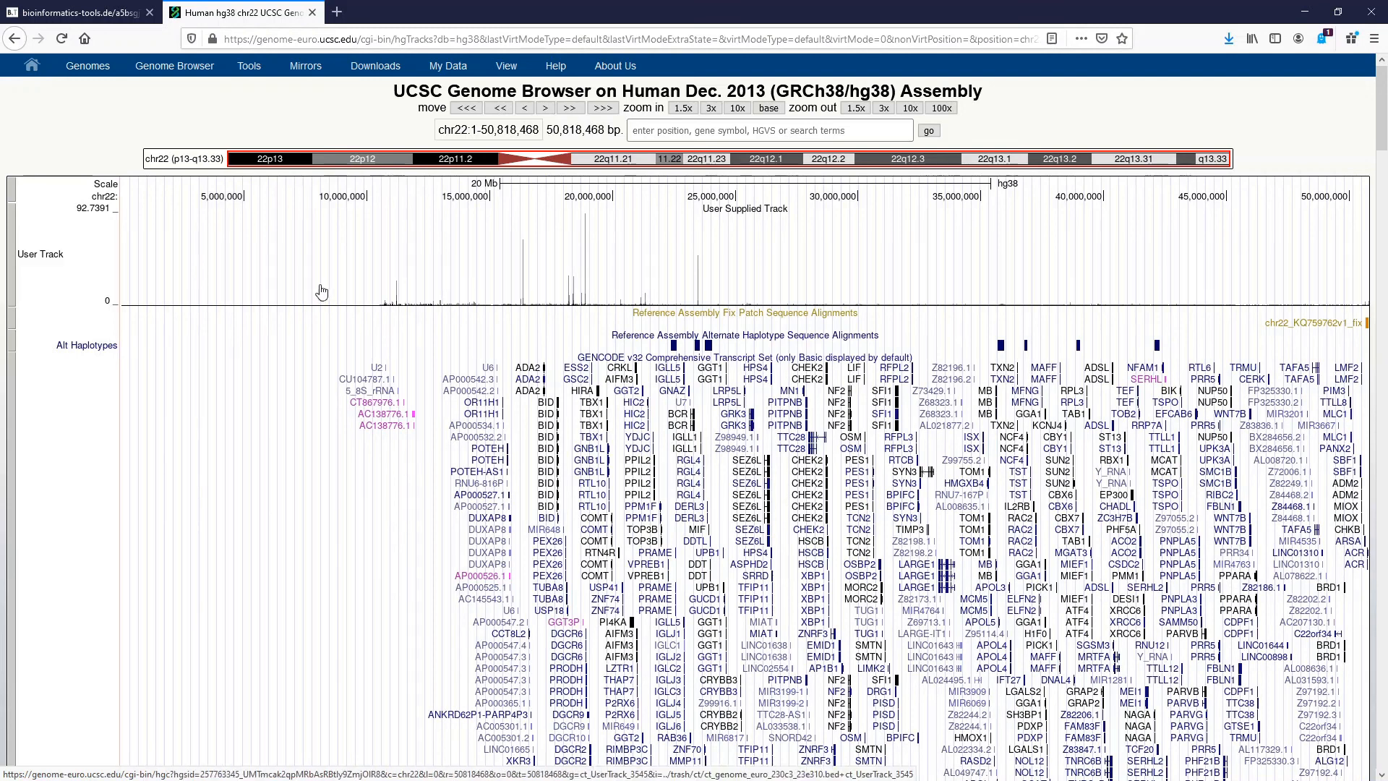
Step: Zoom in on the user track's signal at chr22:18,356,978-18,400,971
mouse_move(438, 302)
left_click_drag(562, 202, 586, 182)
left_click(541, 531)
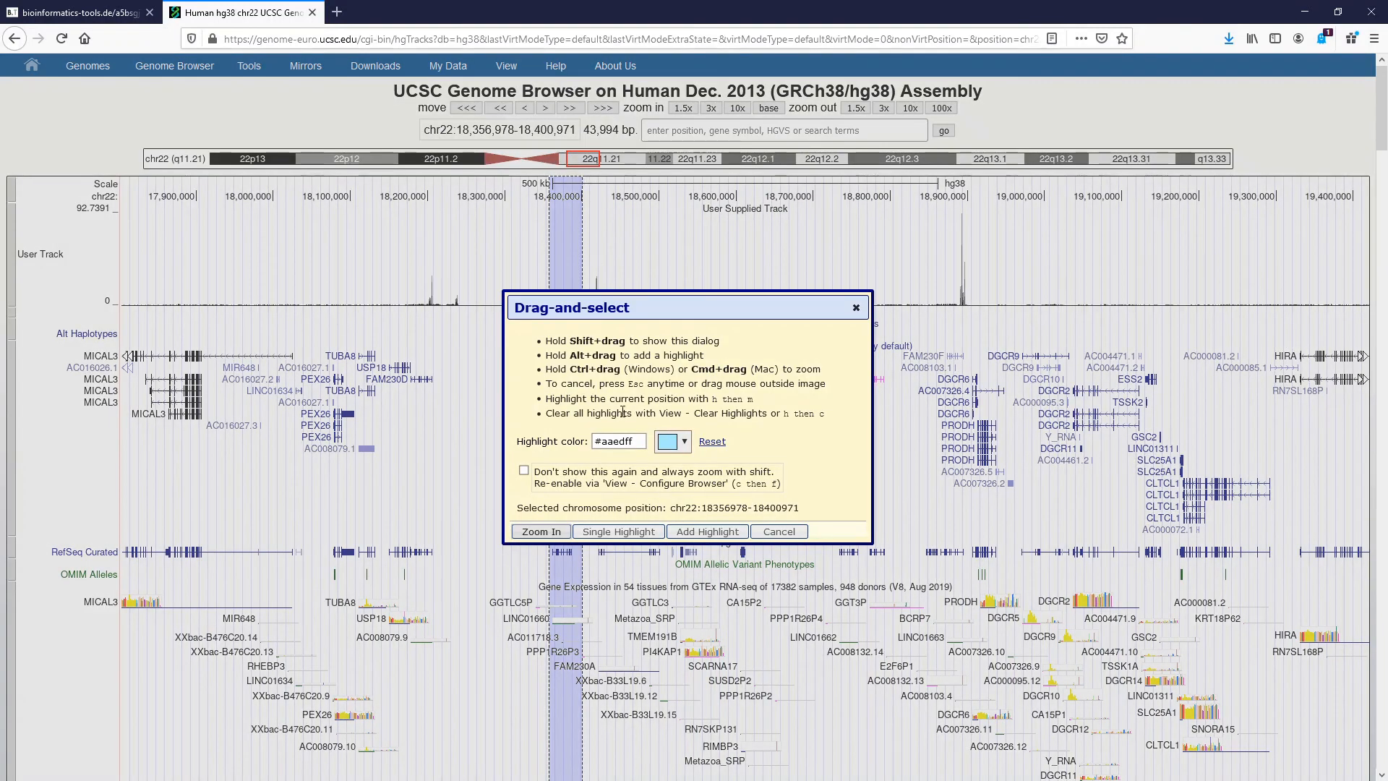
left_click(538, 529)
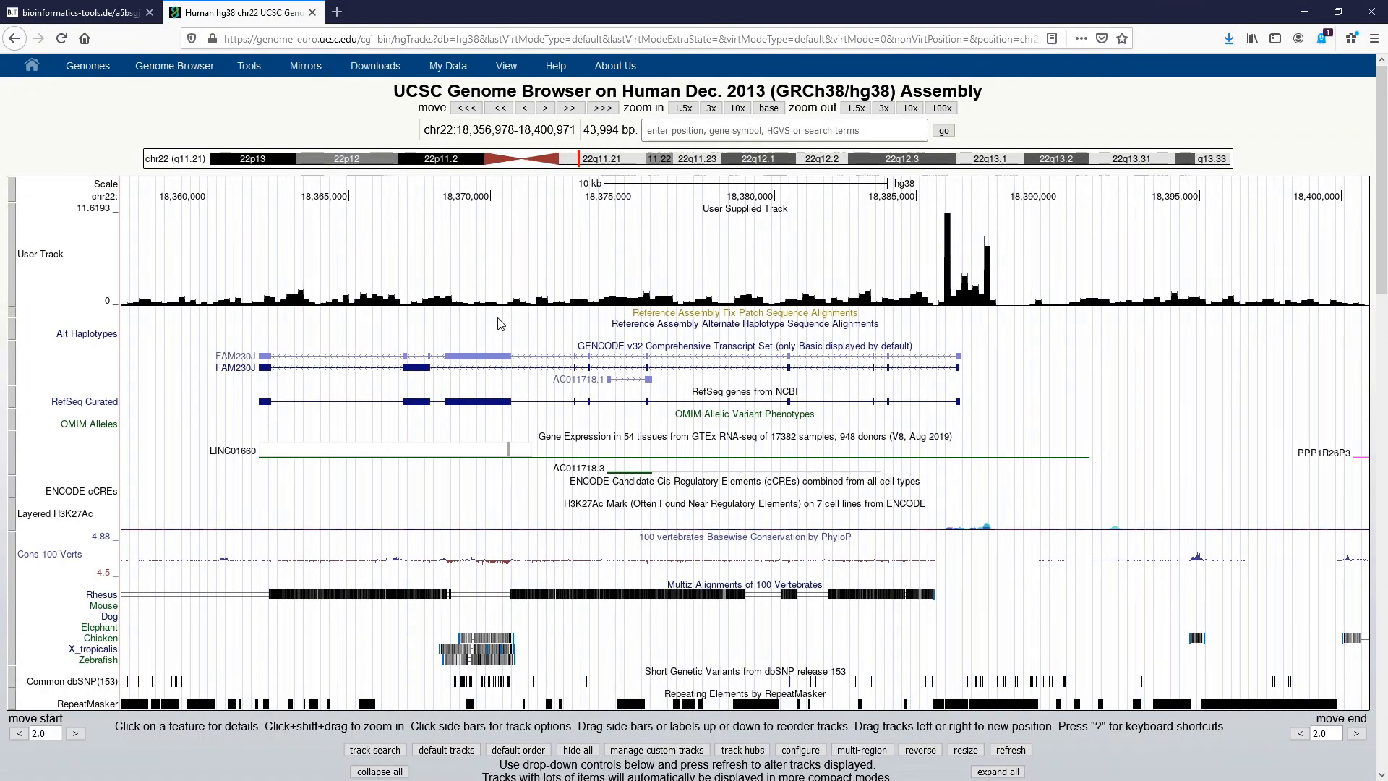